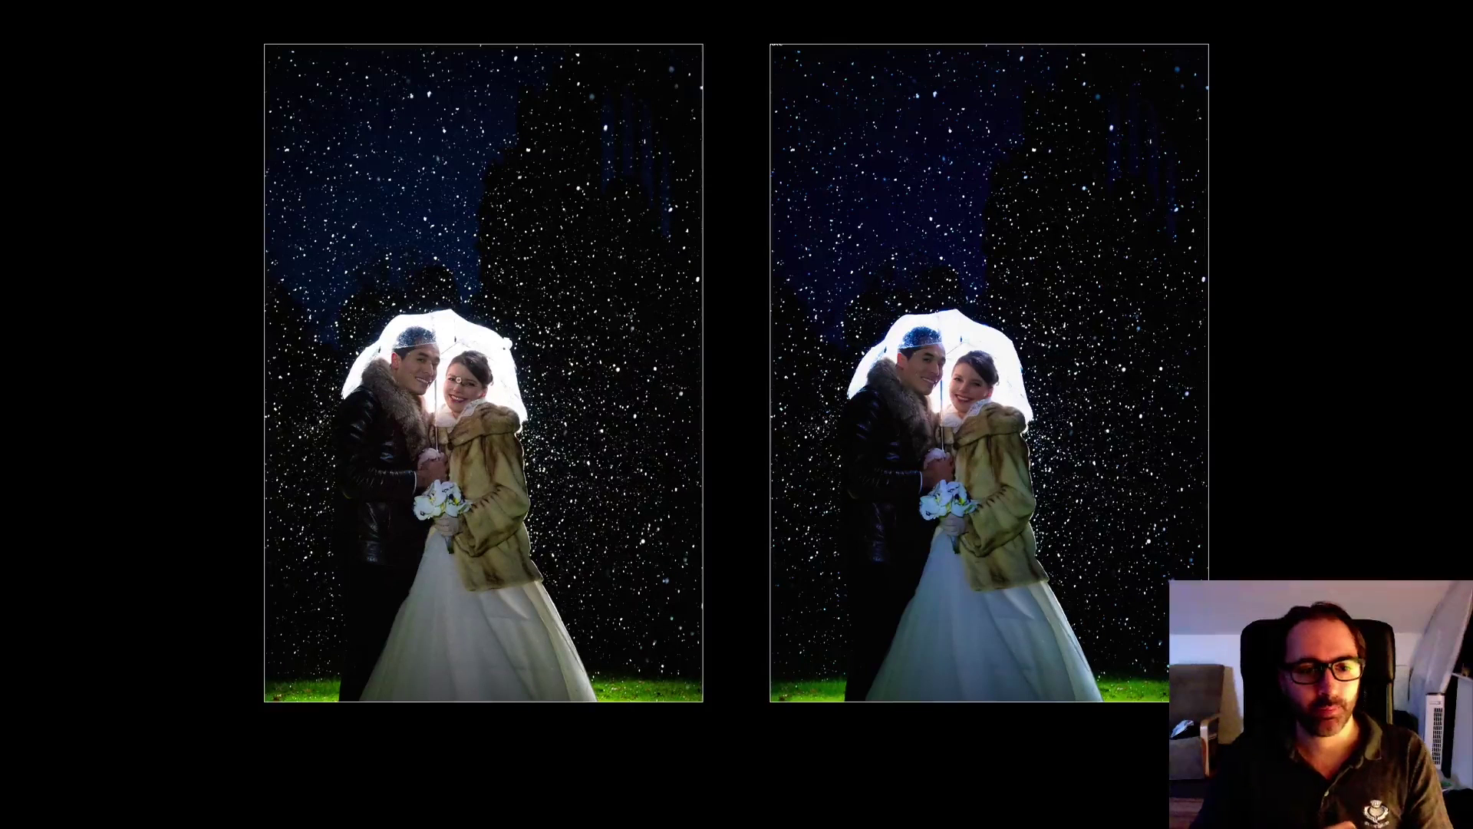
# Compare the couple's faces up close in both versions, exit the dimmed view, and open the DNG photo in Develop
pyautogui.click(457, 380)
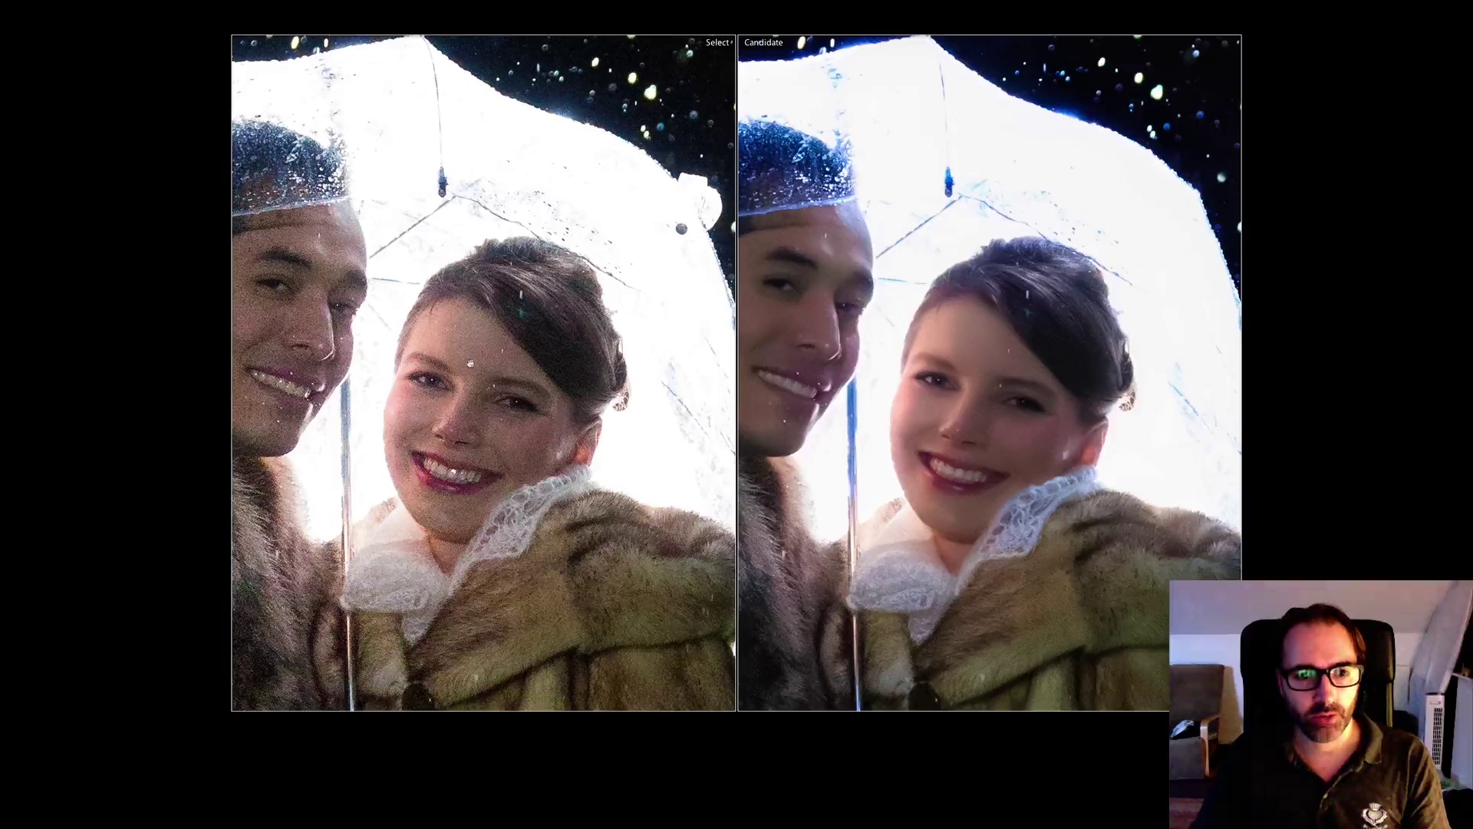
pyautogui.moveTo(470, 363); pyautogui.dragTo(589, 390)
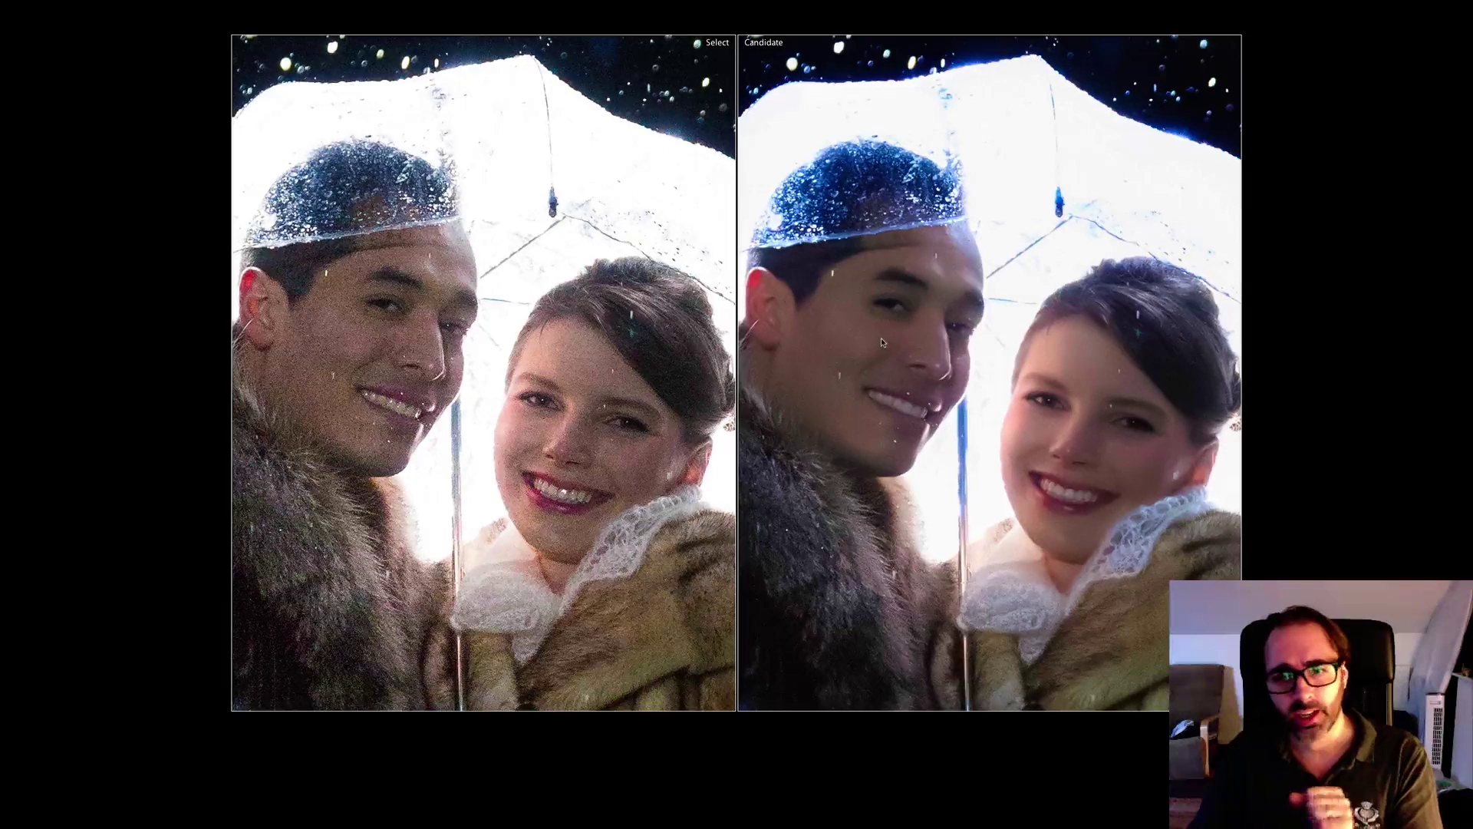
pyautogui.click(626, 353)
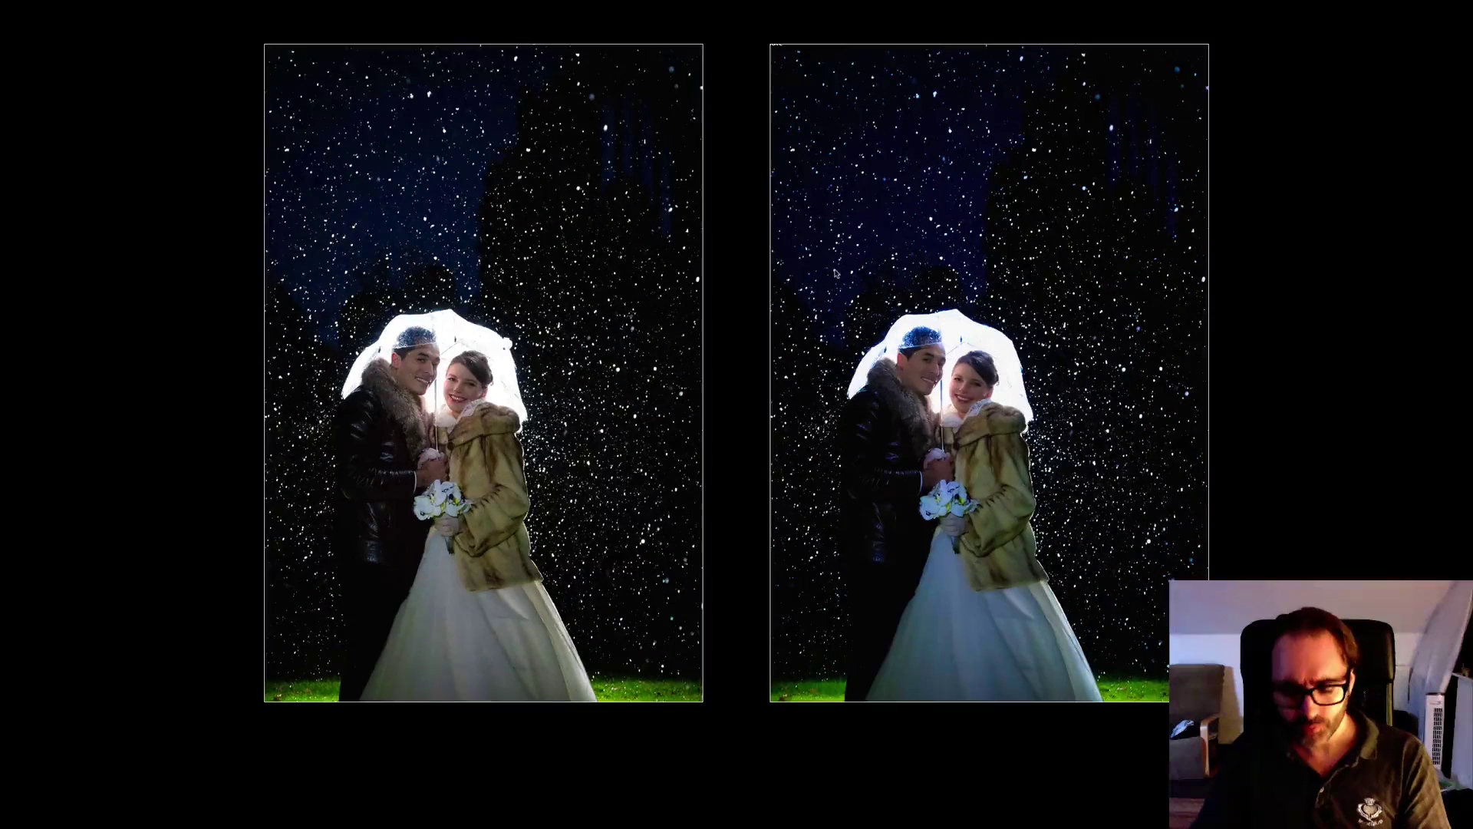
pyautogui.press('l')
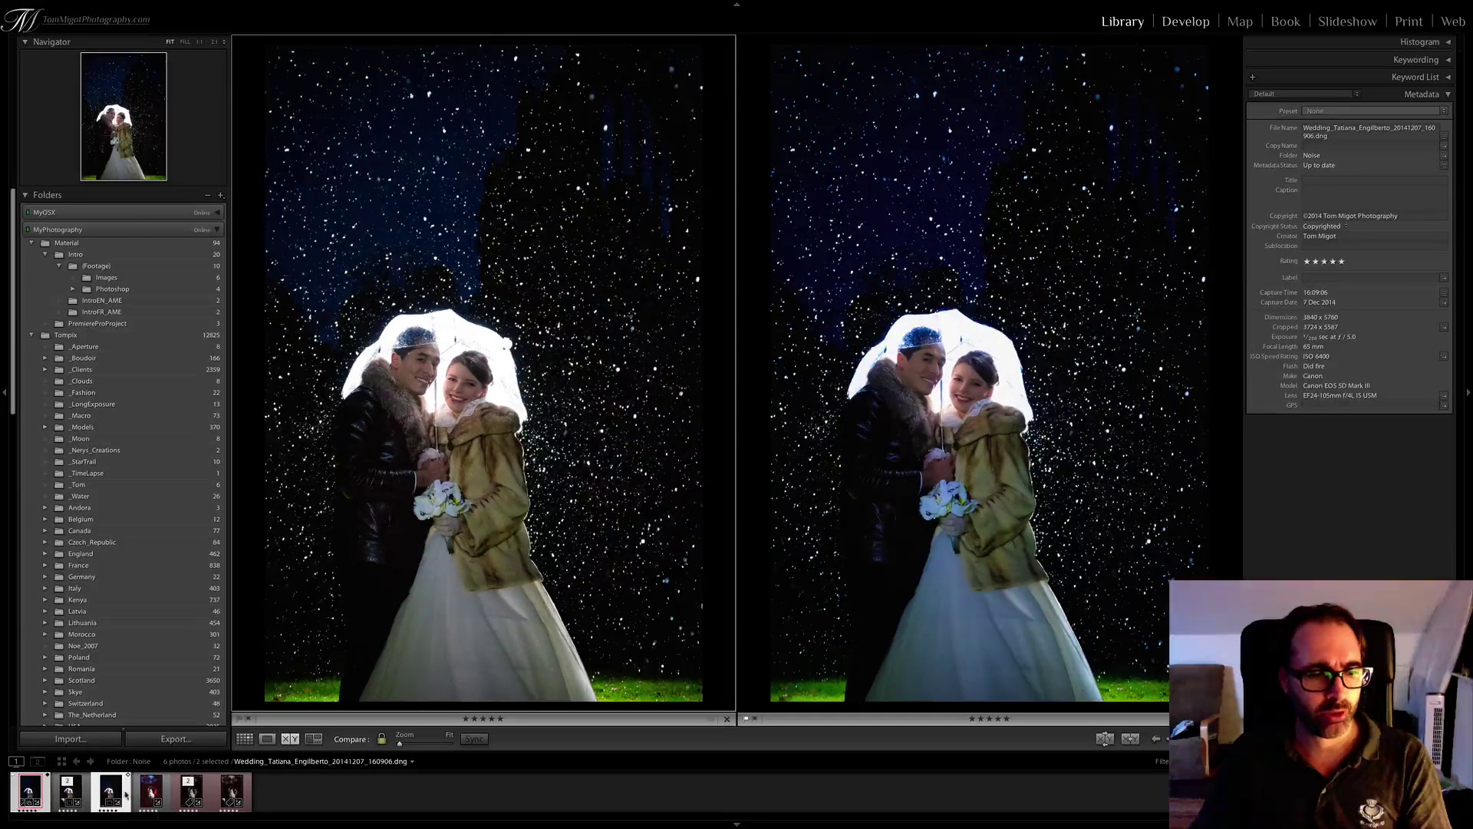
pyautogui.press('d')
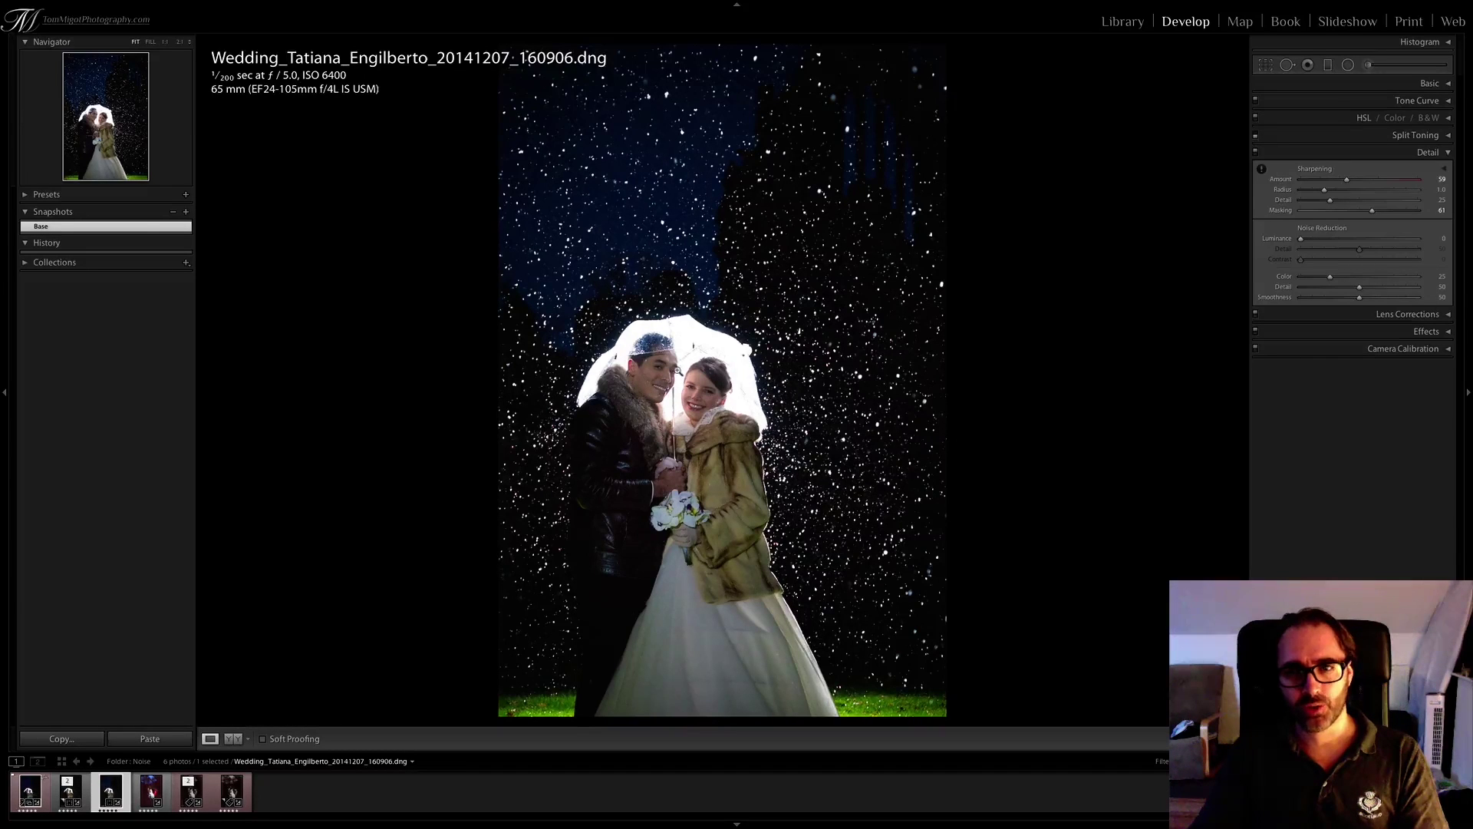
# Examine the noise on the bride's eye and the groom's face in the Detail preview, and hide the preview again
pyautogui.click(1445, 170)
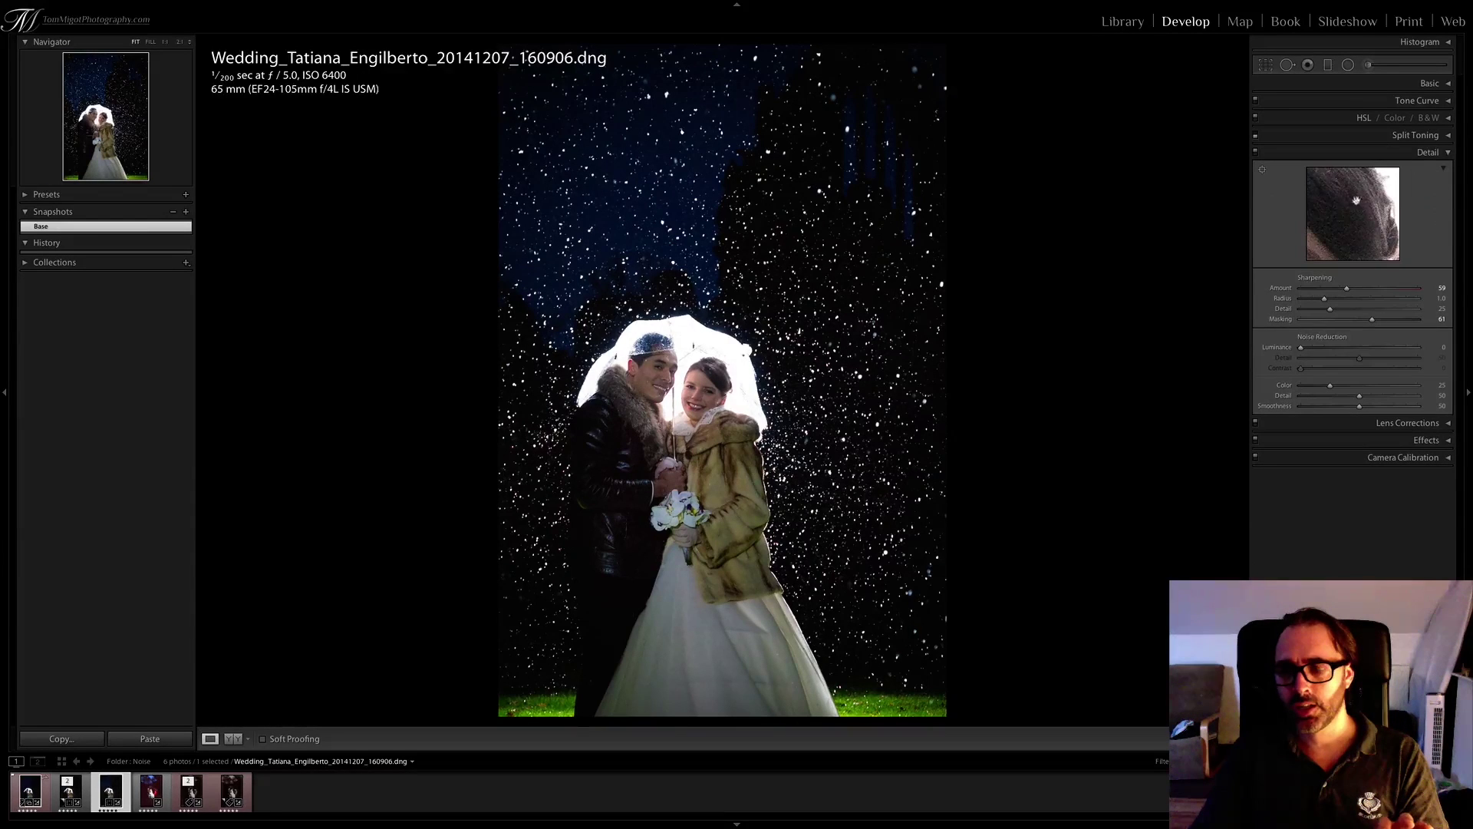
pyautogui.moveTo(1331, 229); pyautogui.dragTo(1369, 205)
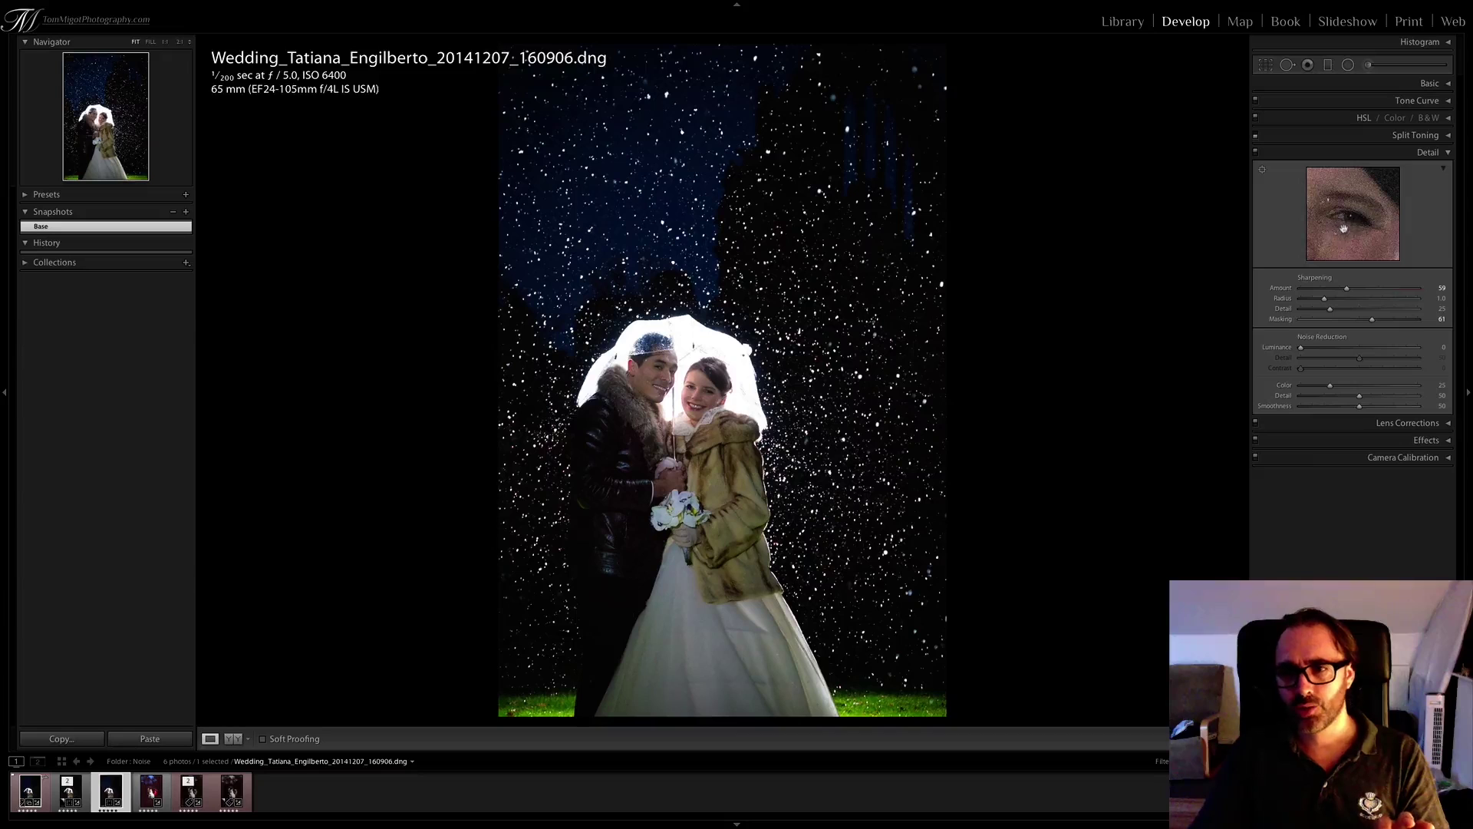
pyautogui.click(1262, 170)
pyautogui.click(650, 367)
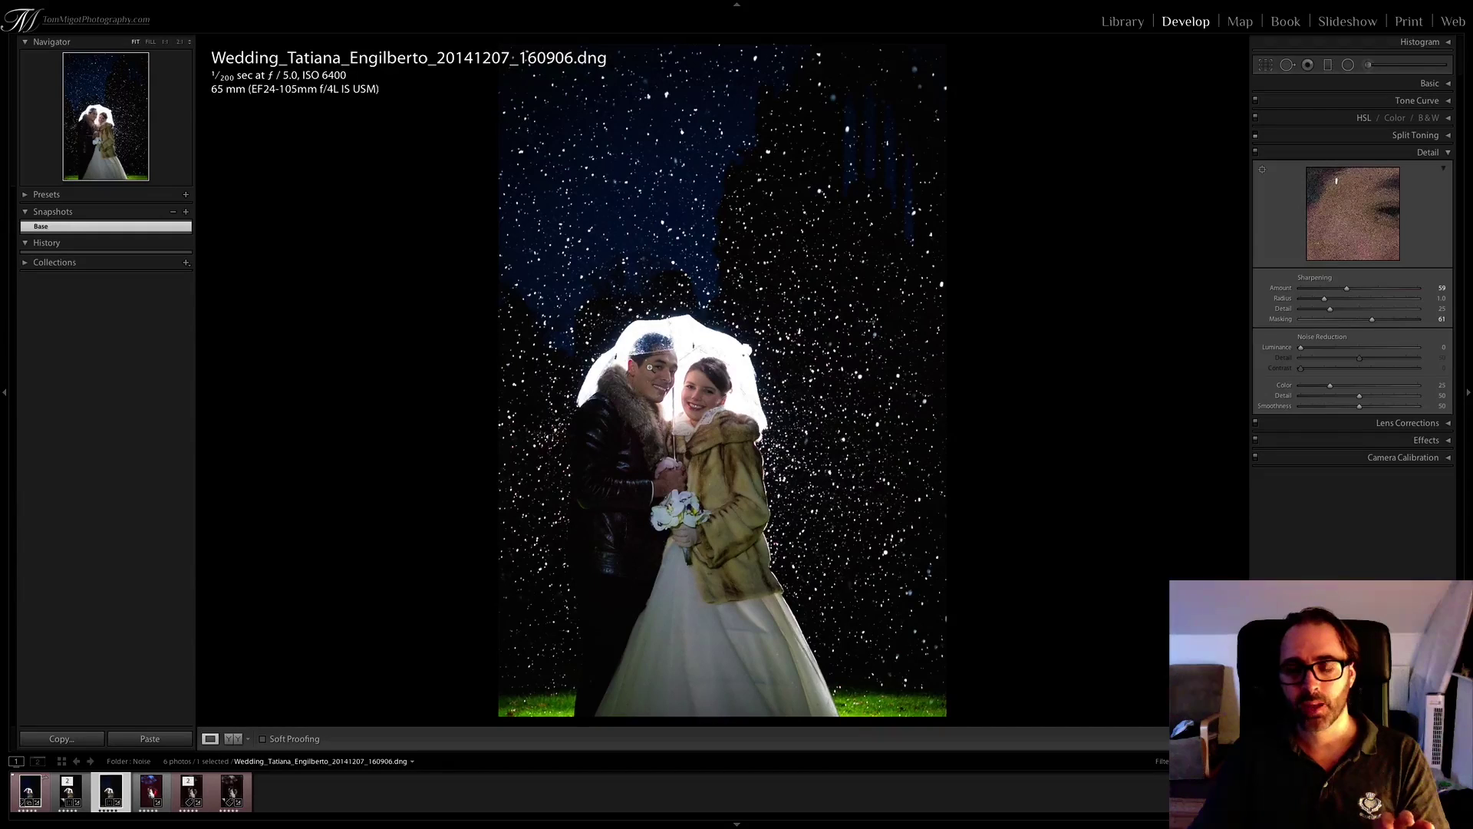
pyautogui.click(1445, 171)
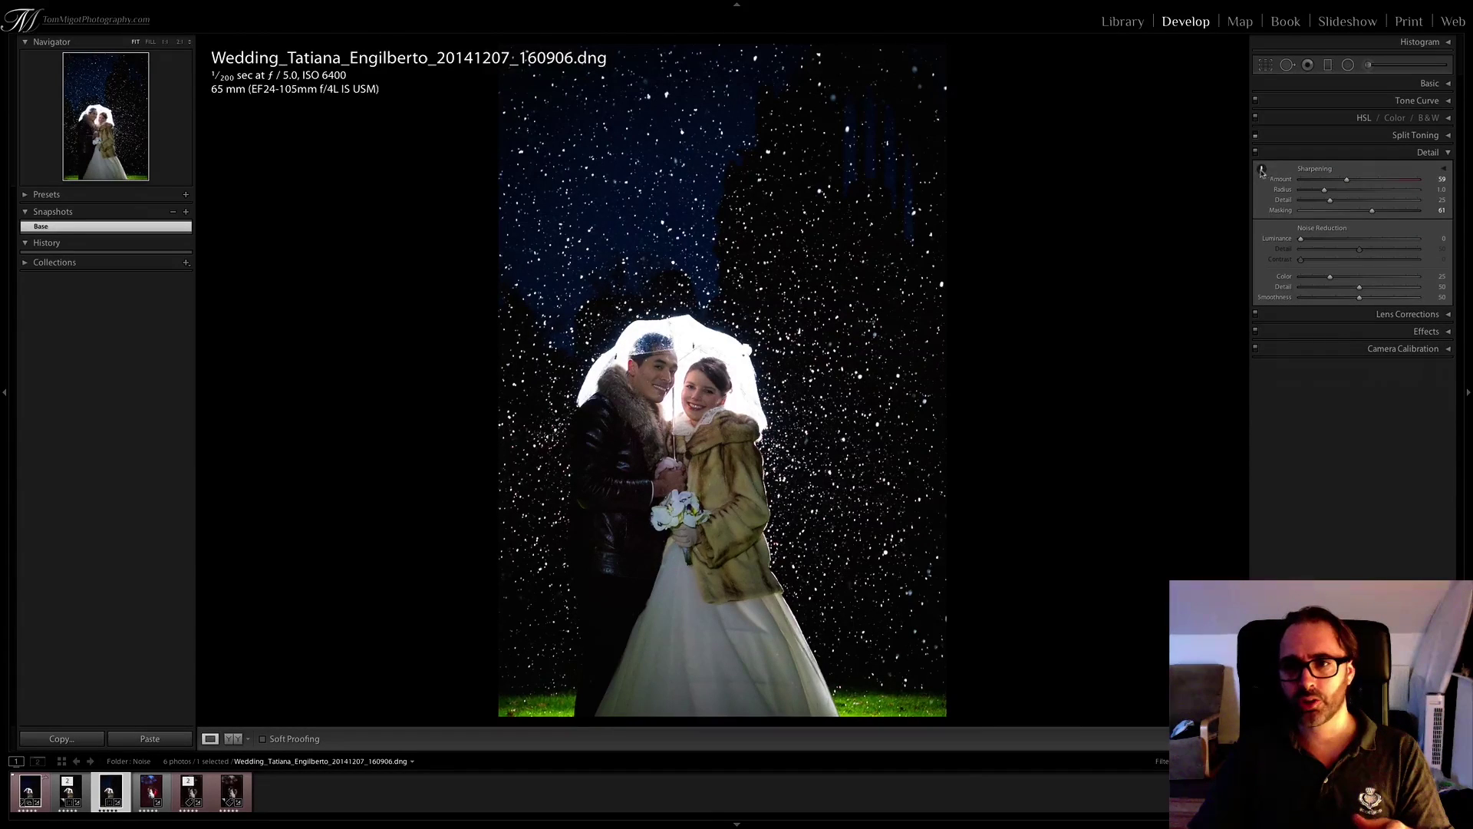
# Try color noise reduction at 0, 41 and 100 on the couple's faces, and set it to 47
pyautogui.moveTo(1261, 173)
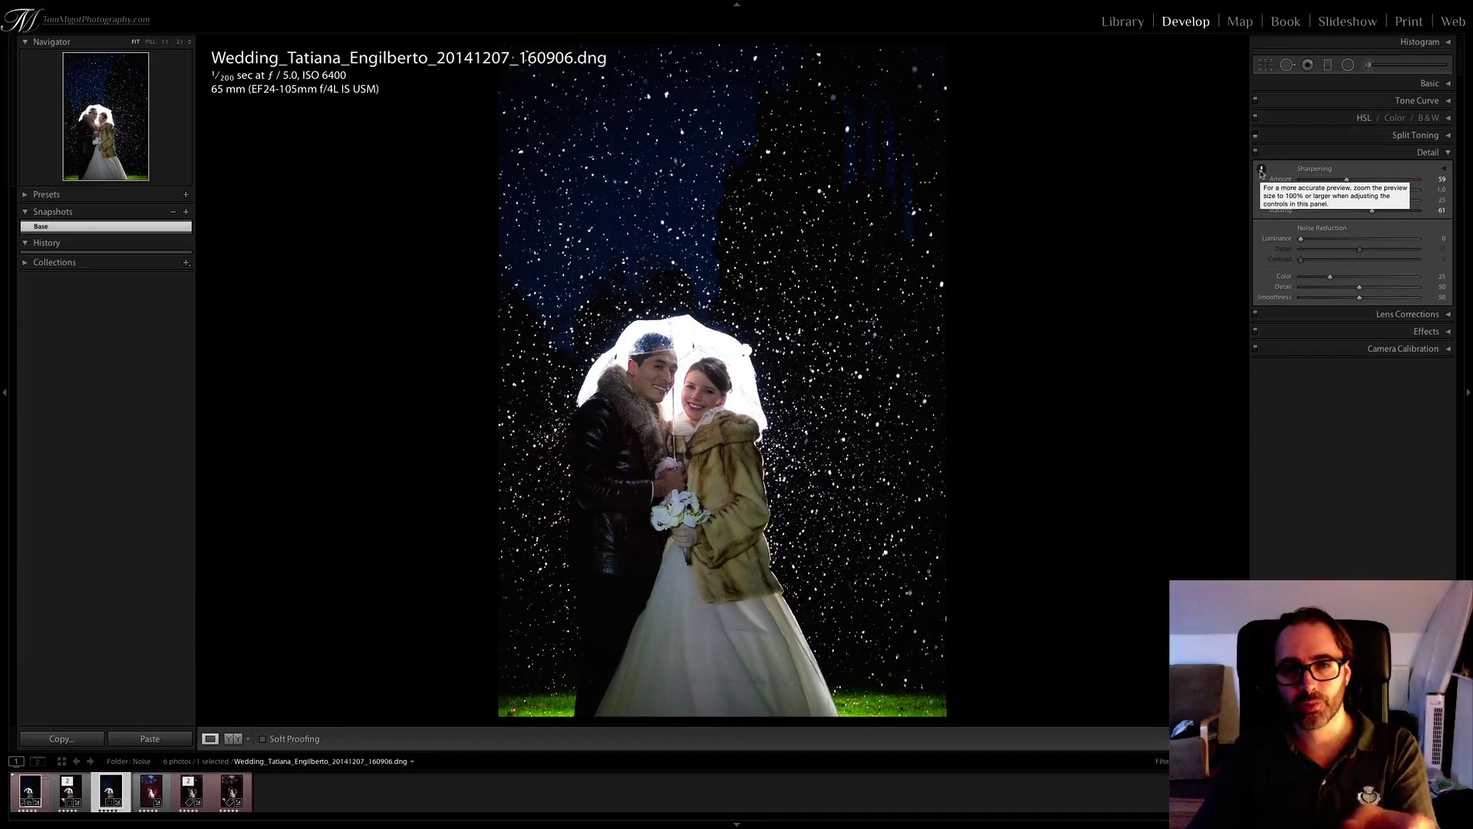
pyautogui.click(1261, 172)
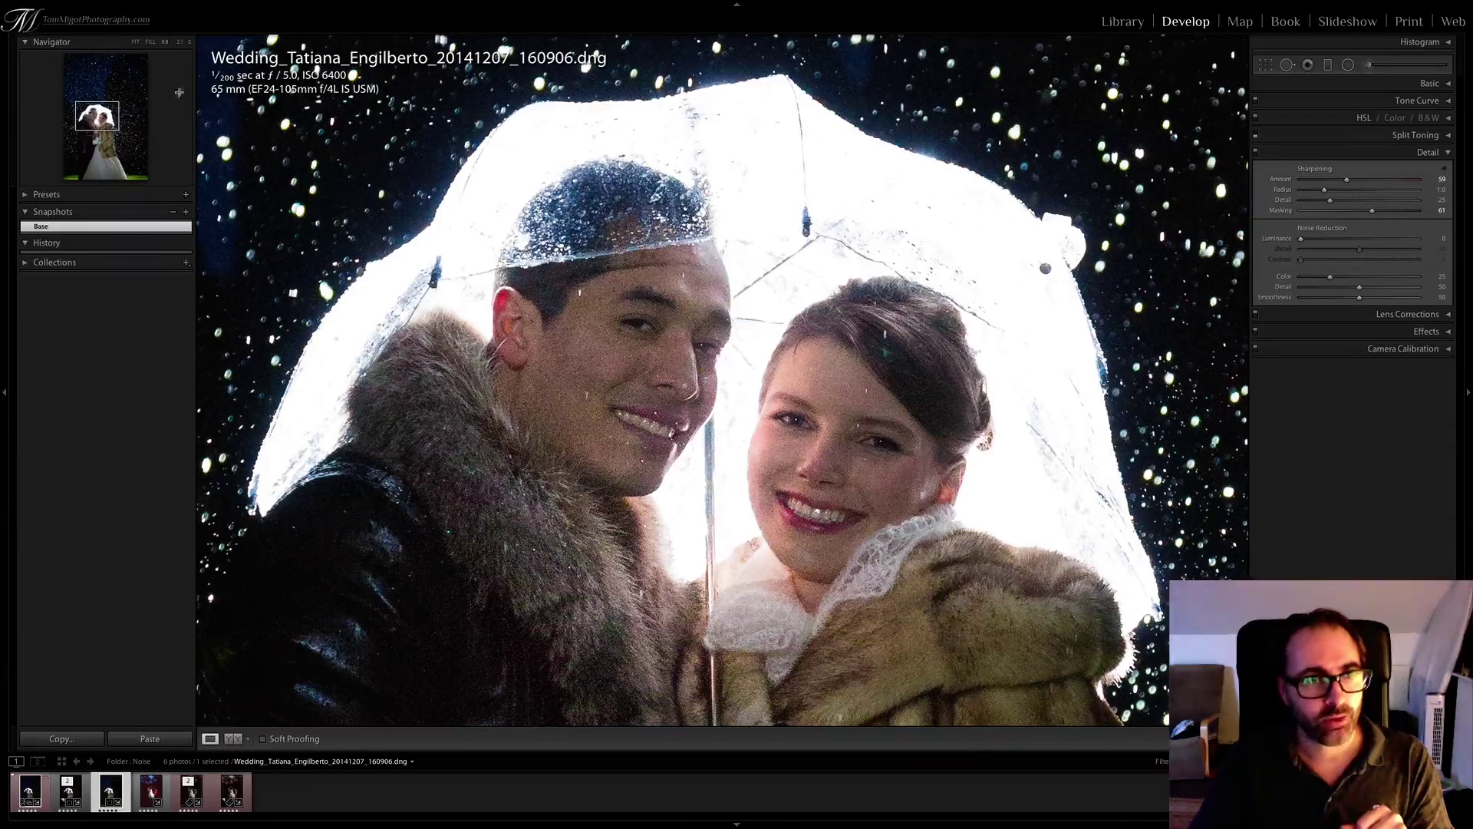
pyautogui.click(181, 42)
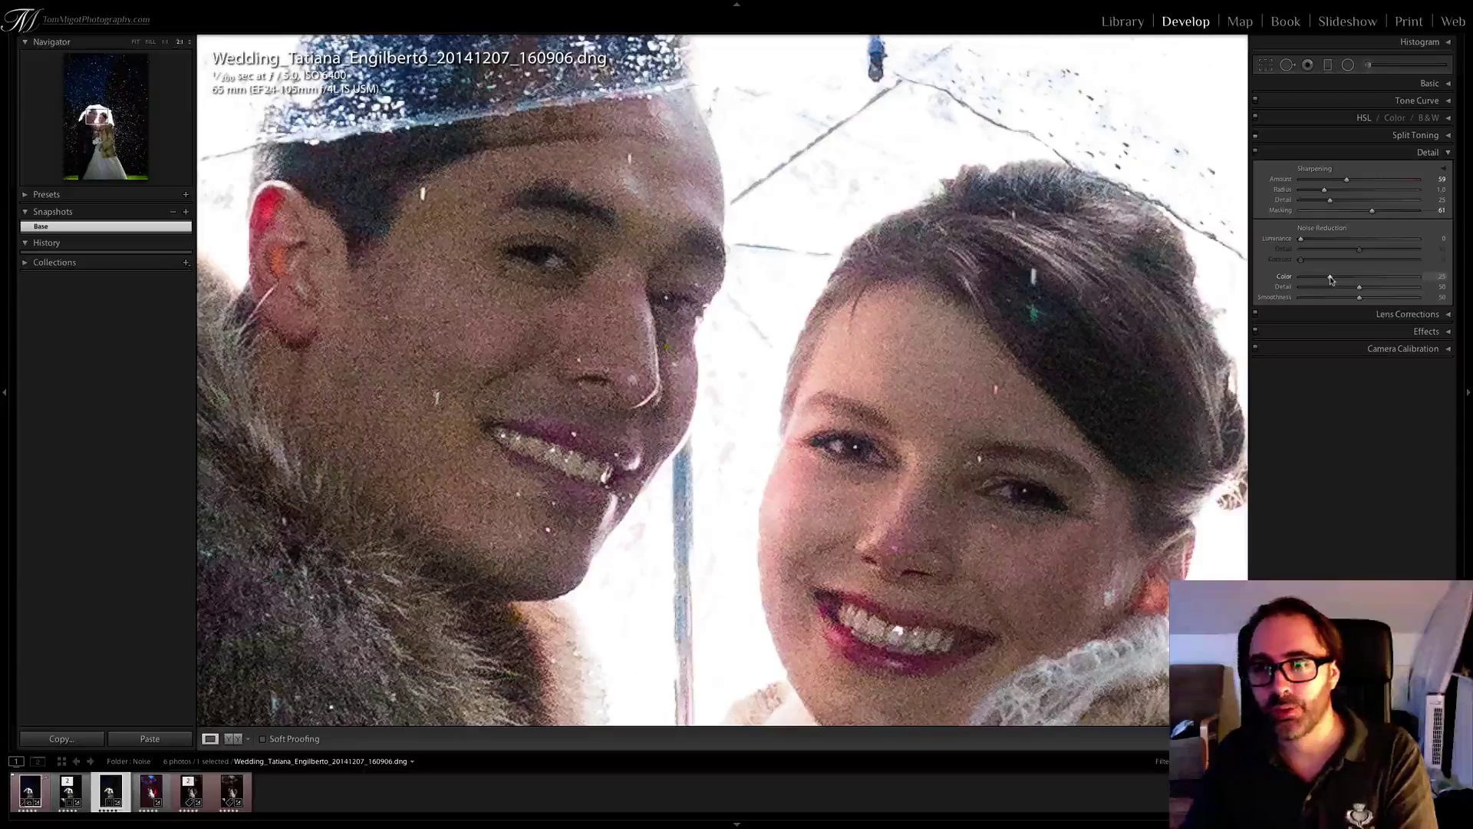
pyautogui.moveTo(1331, 278); pyautogui.dragTo(1297, 280)
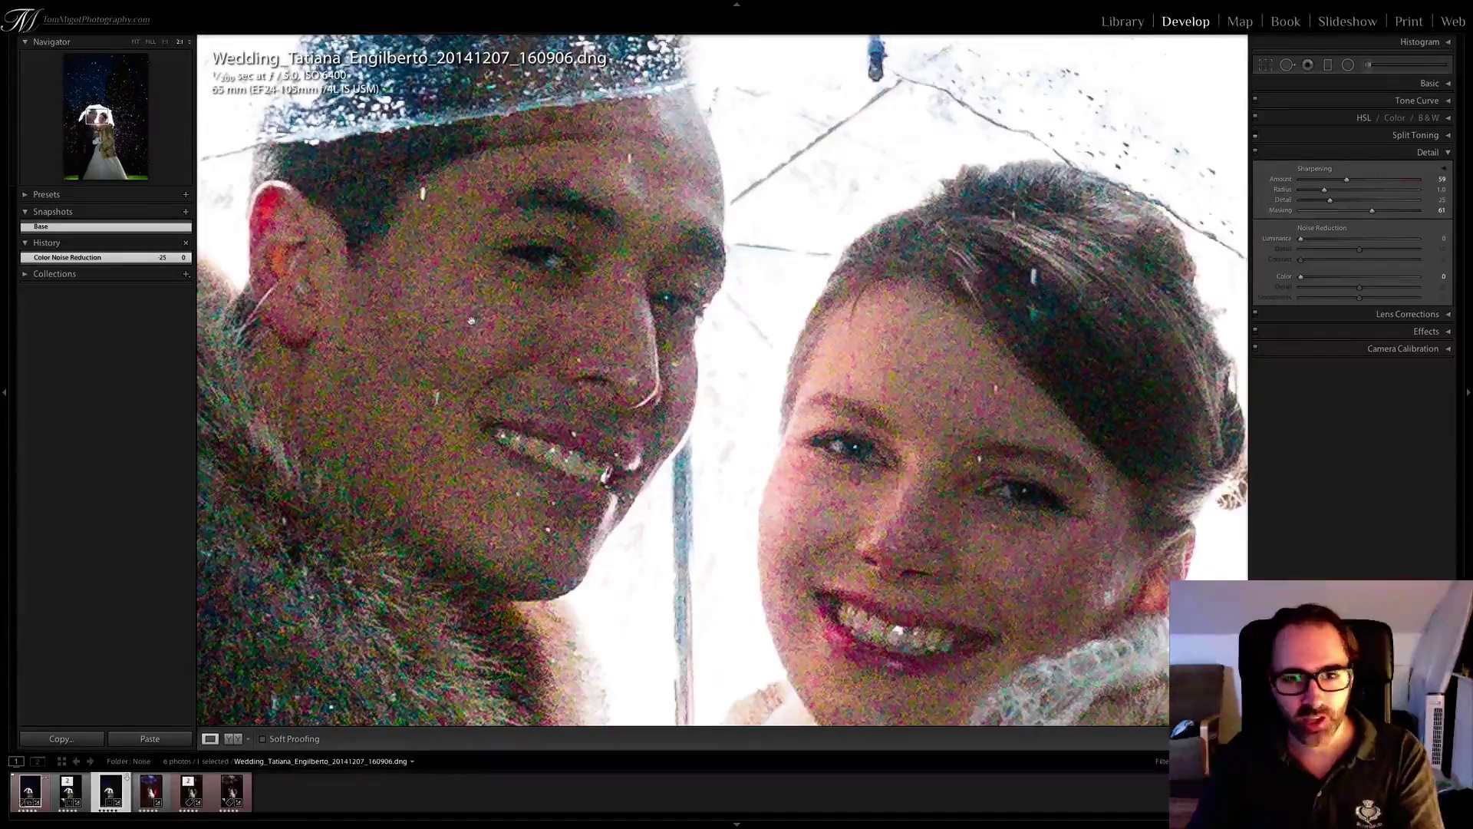
pyautogui.doubleClick(1284, 278)
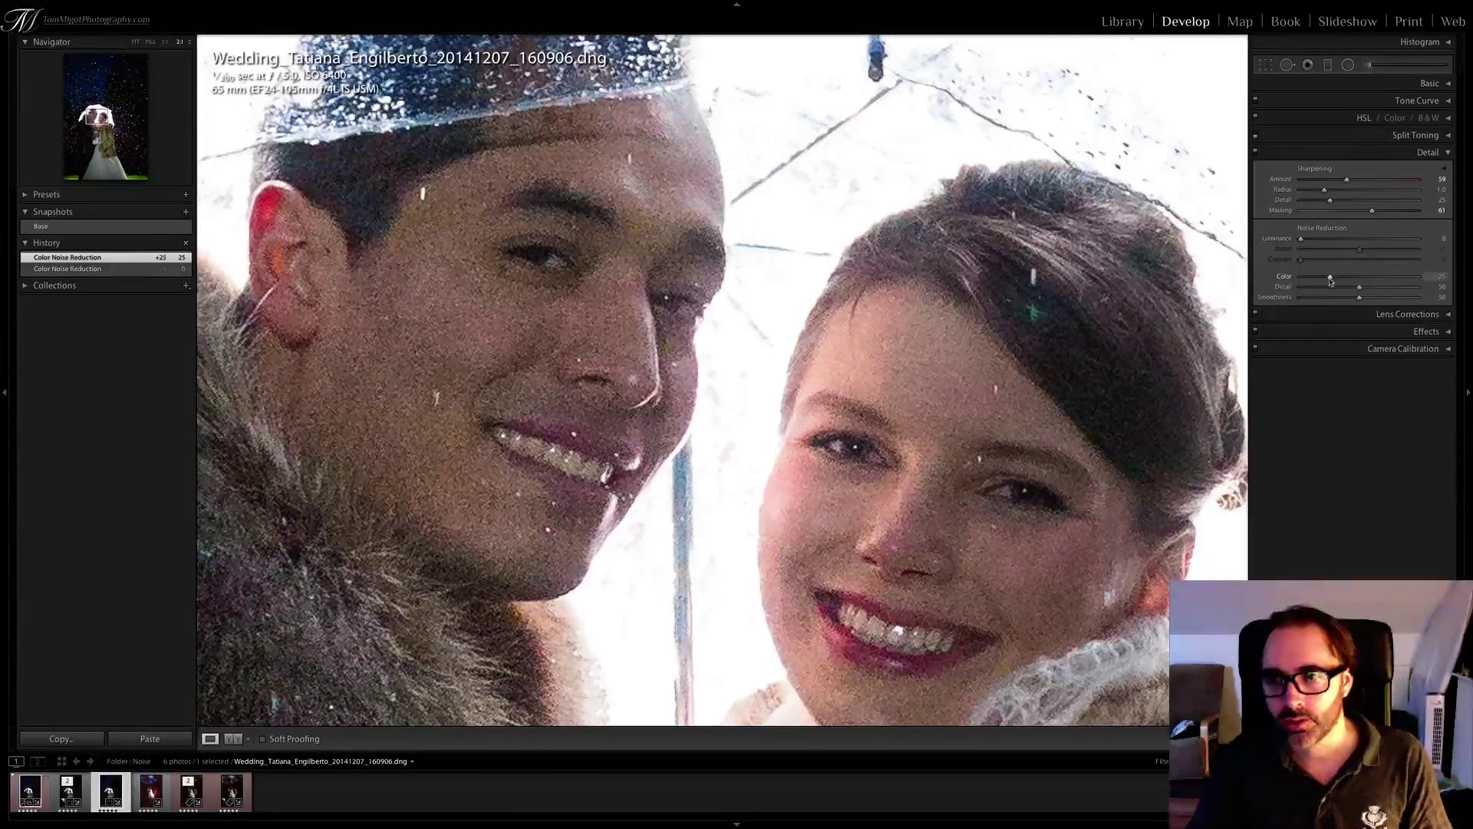
pyautogui.moveTo(1332, 281); pyautogui.dragTo(1349, 281)
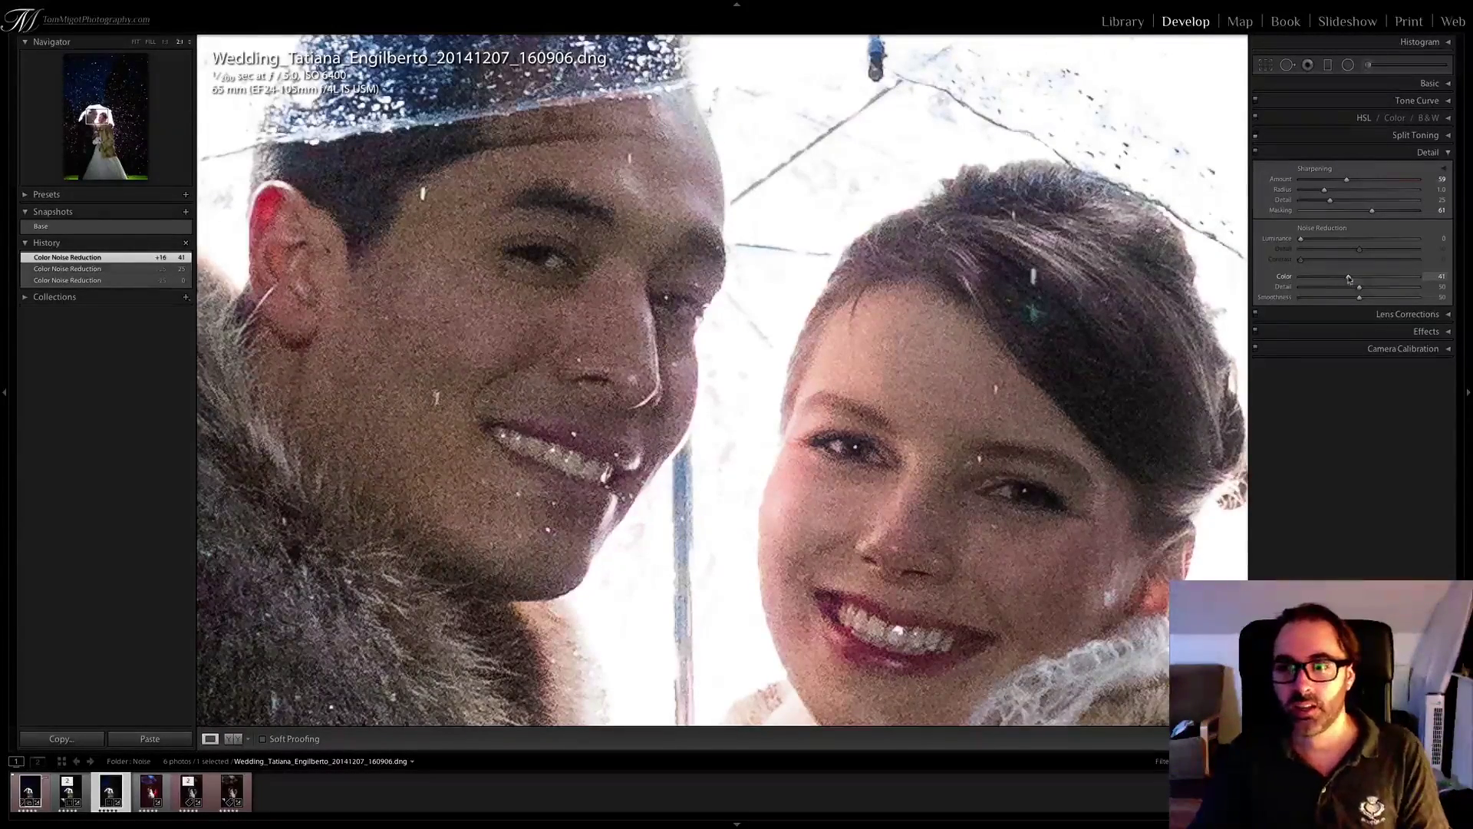
pyautogui.moveTo(1349, 278); pyautogui.dragTo(1441, 275)
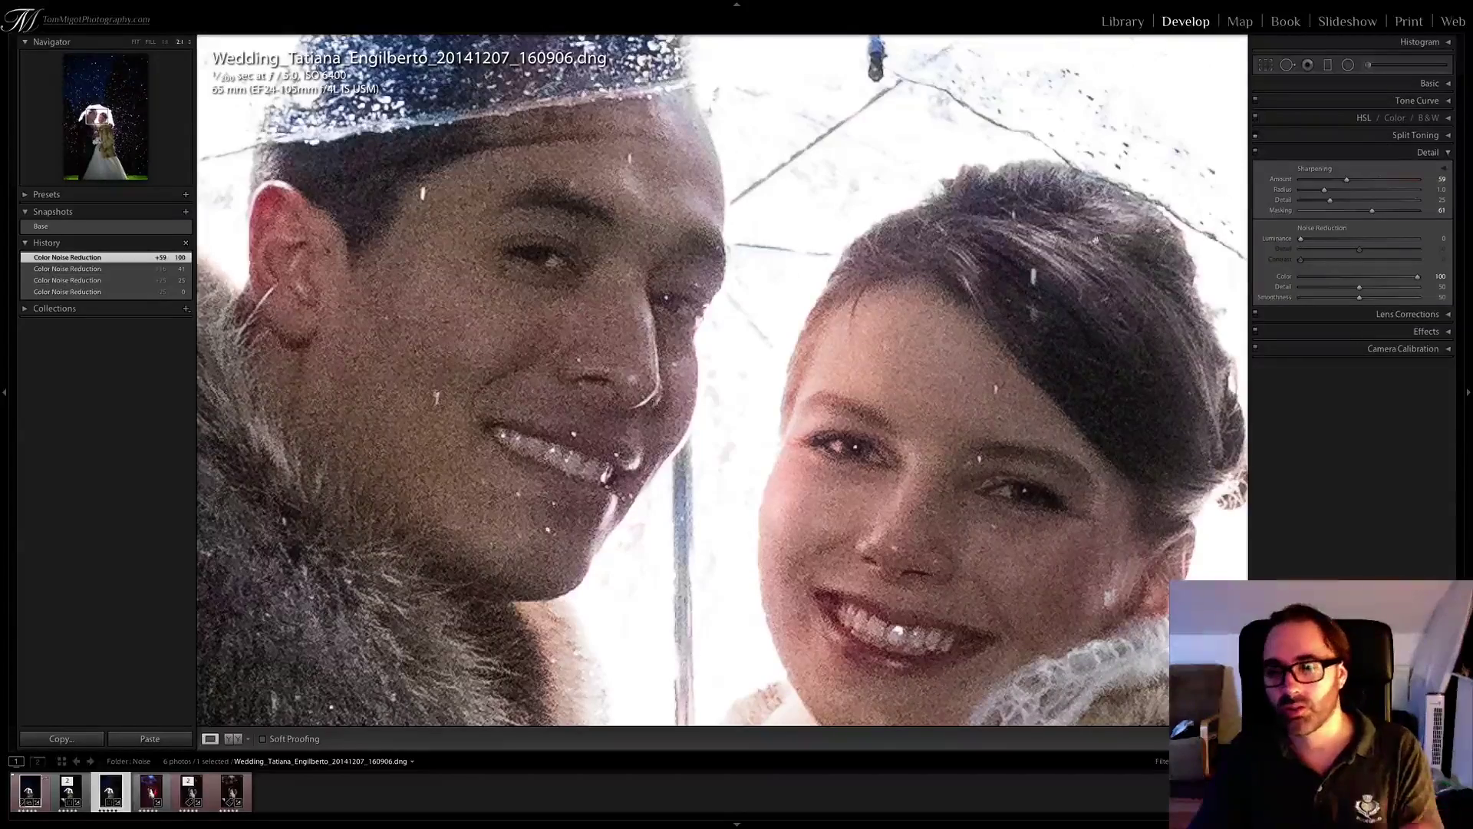
pyautogui.moveTo(1407, 281); pyautogui.dragTo(1359, 282)
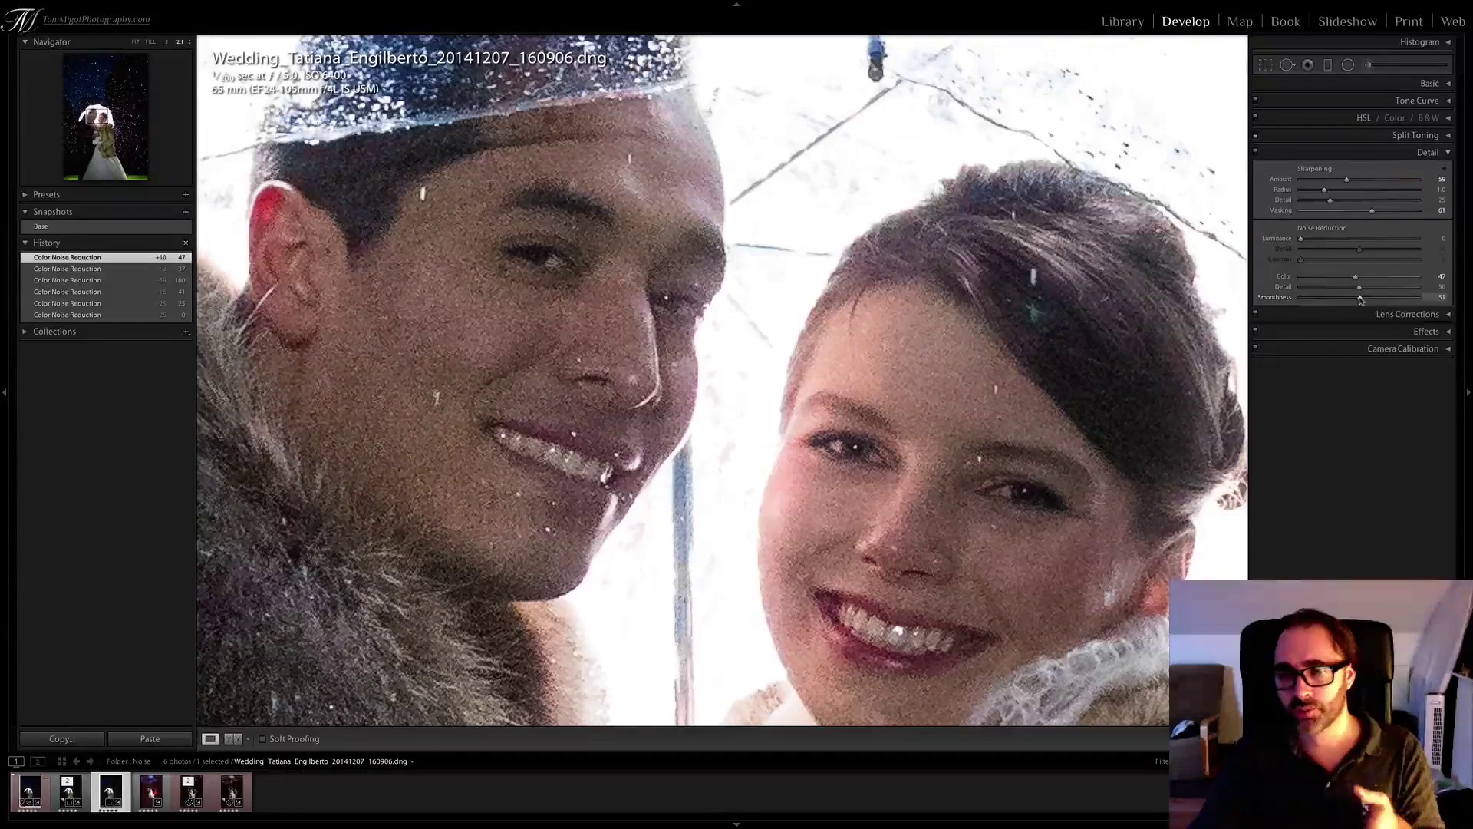
# Try lowering the color noise smoothness to 0 and reset it to 50
pyautogui.moveTo(1361, 299); pyautogui.dragTo(1264, 303)
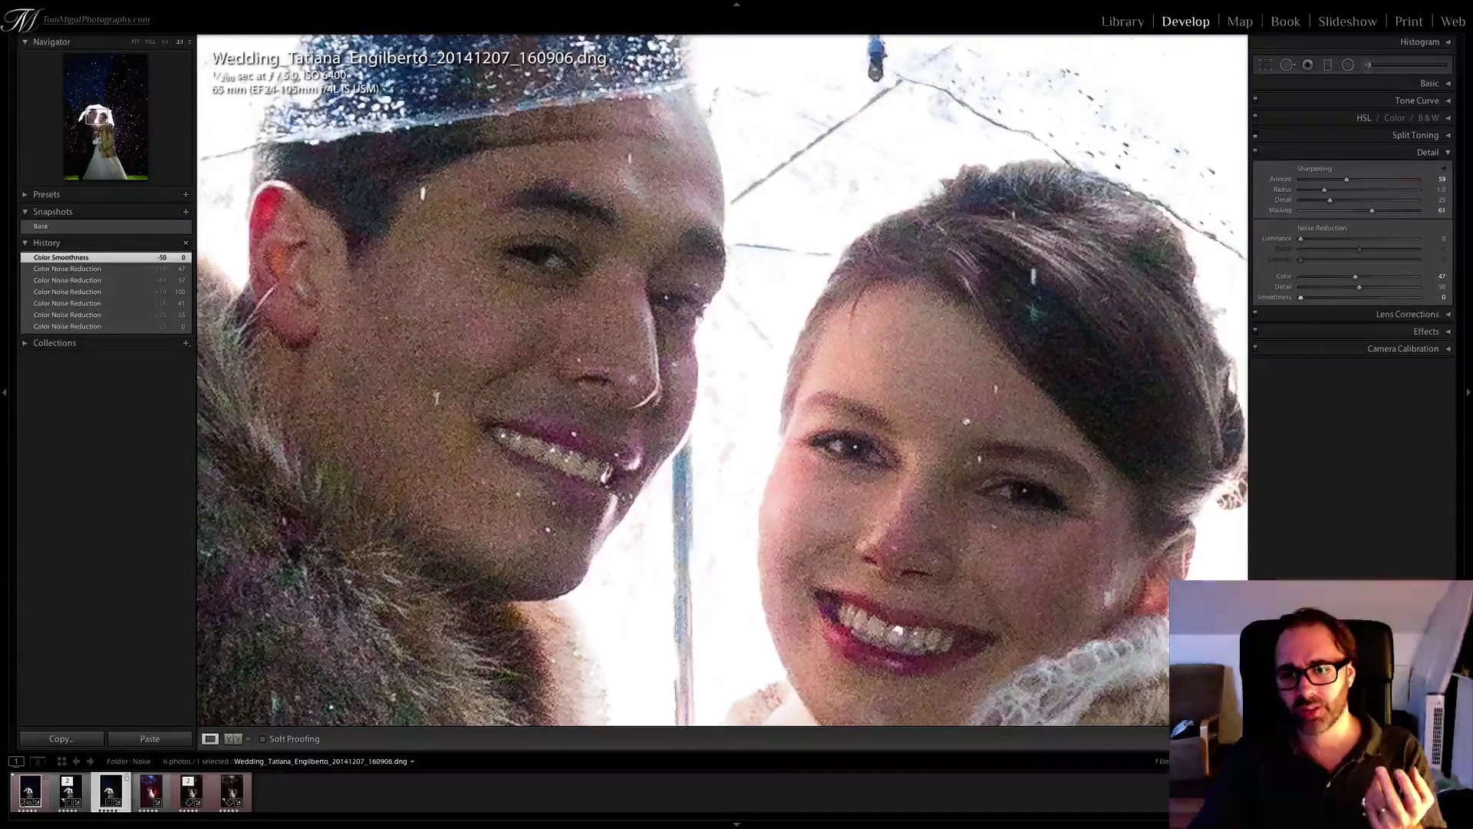
pyautogui.doubleClick(1278, 299)
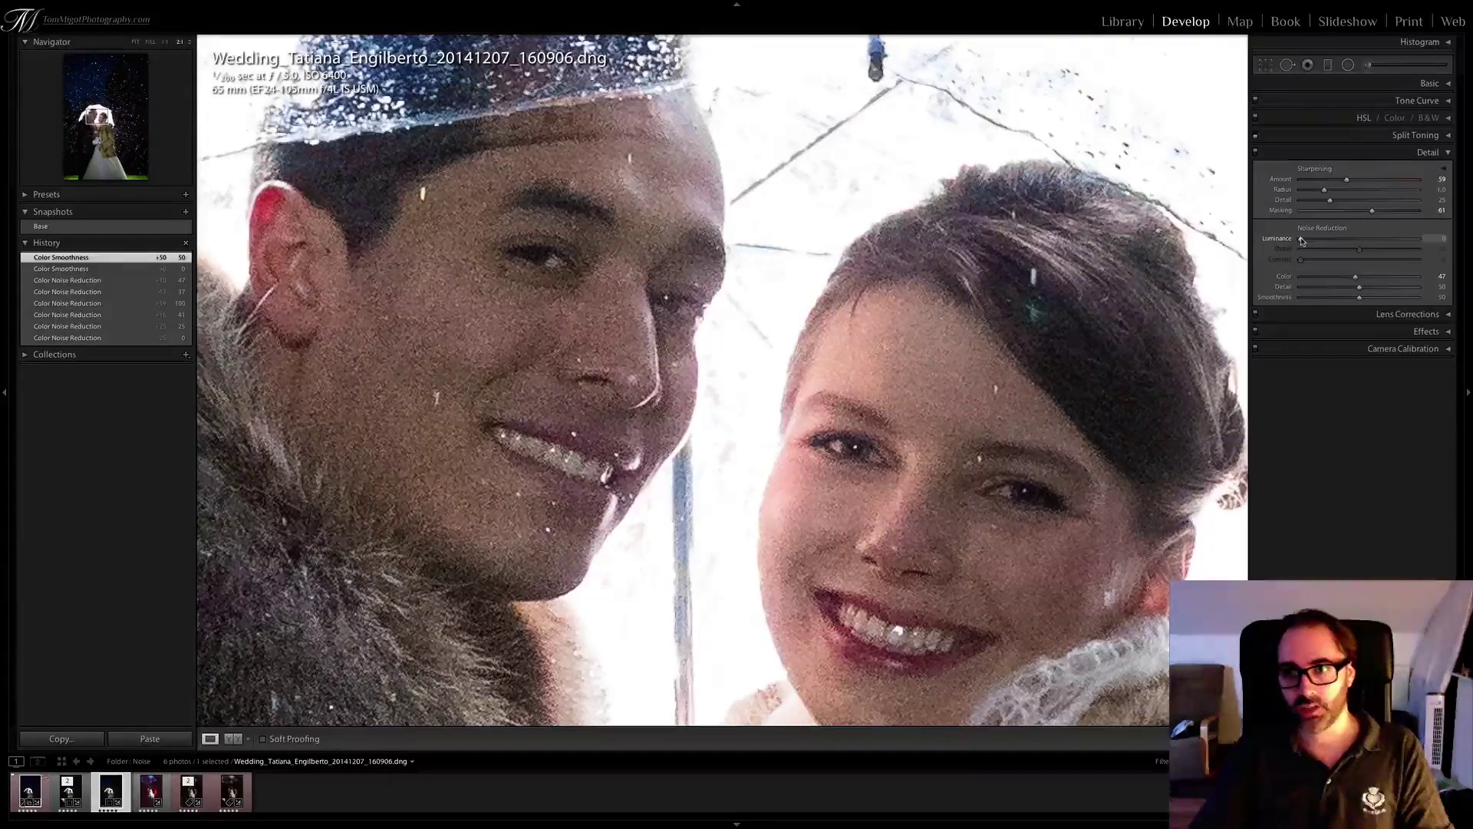
# Try luminance noise reduction at 3, 100 and 10, and set it to 48
pyautogui.press('alt')
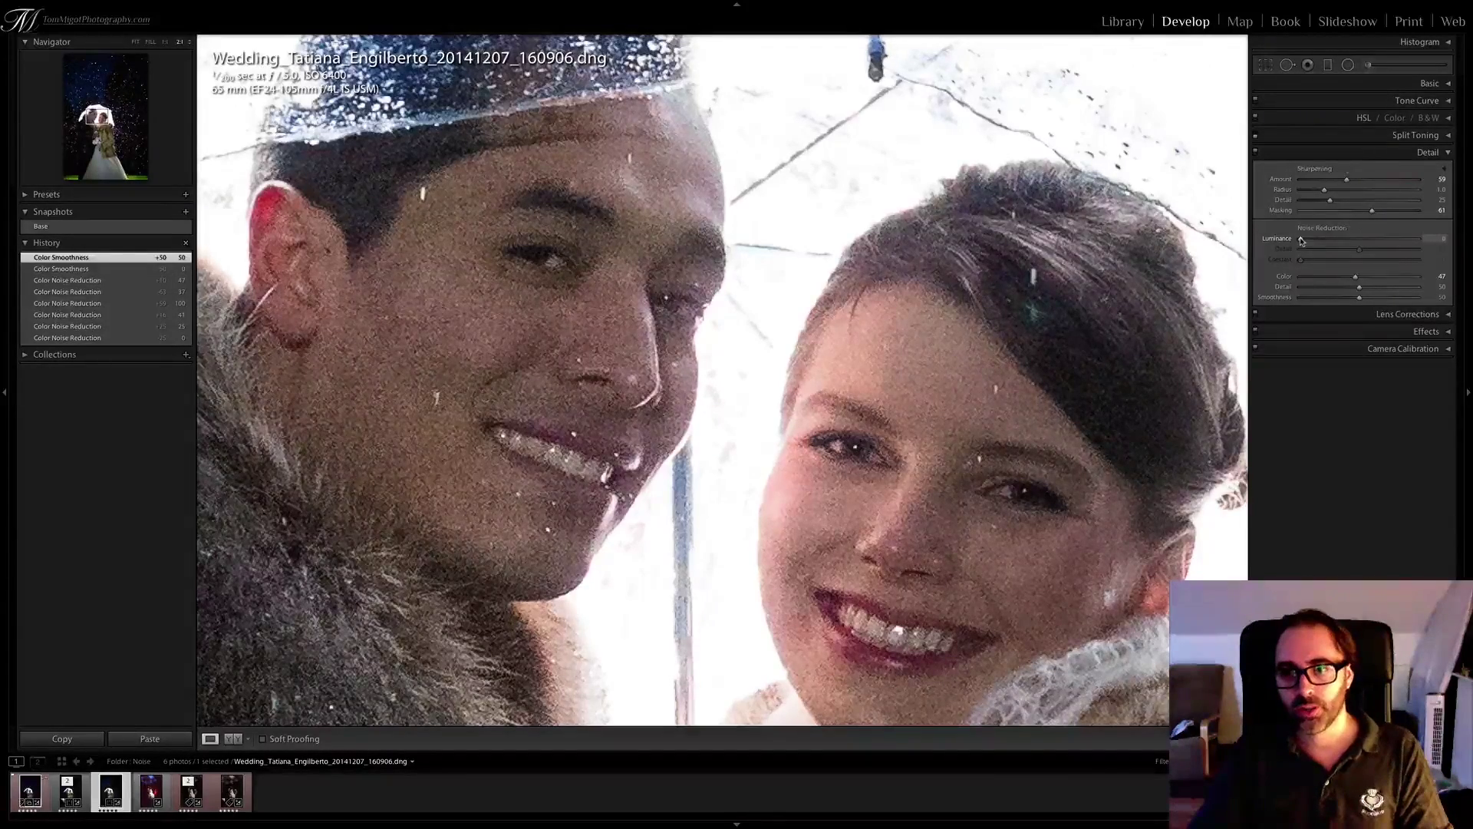
pyautogui.moveTo(1301, 240); pyautogui.dragTo(1305, 241)
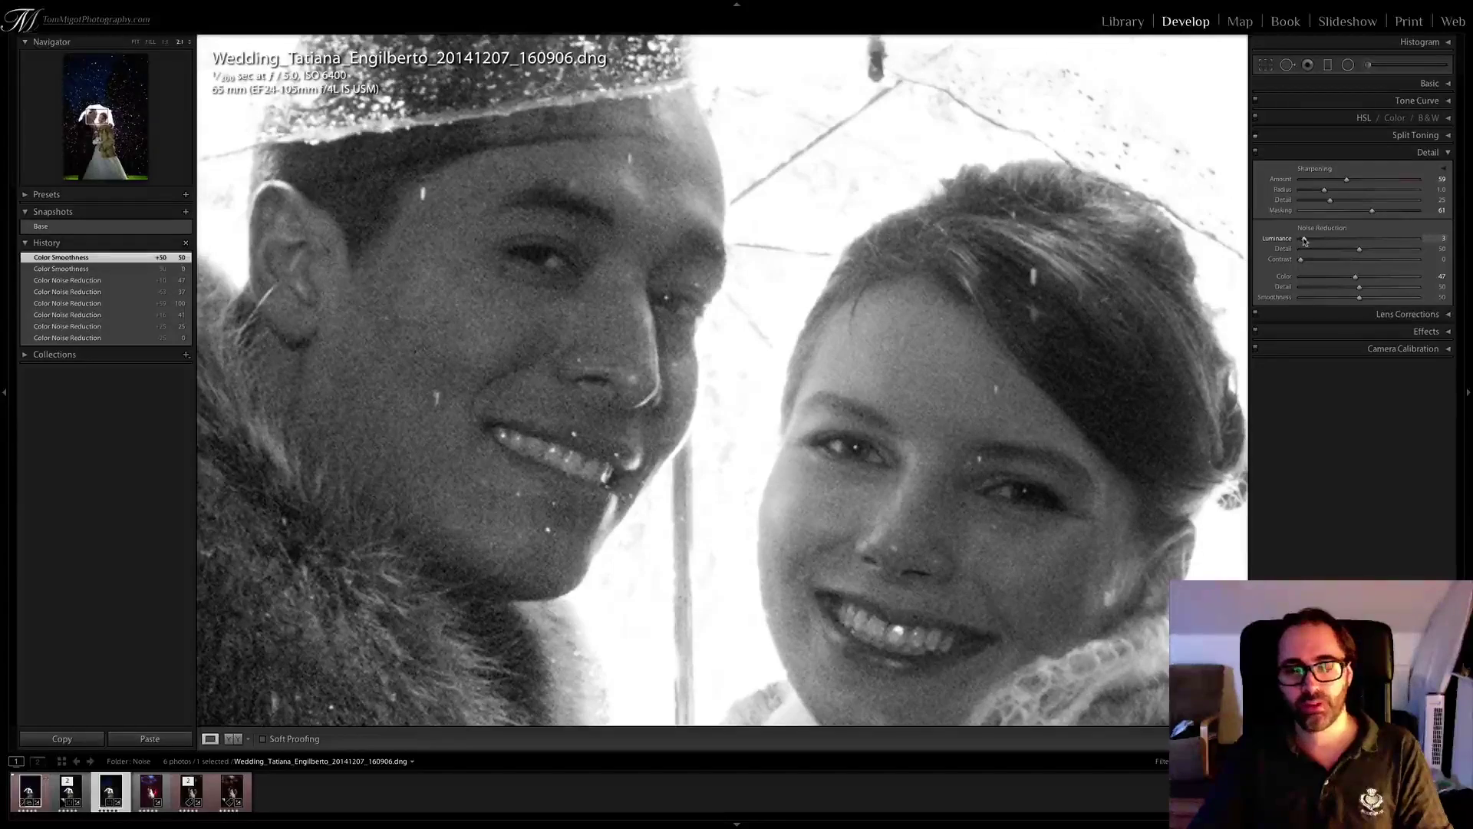
pyautogui.moveTo(1305, 241); pyautogui.dragTo(1305, 241)
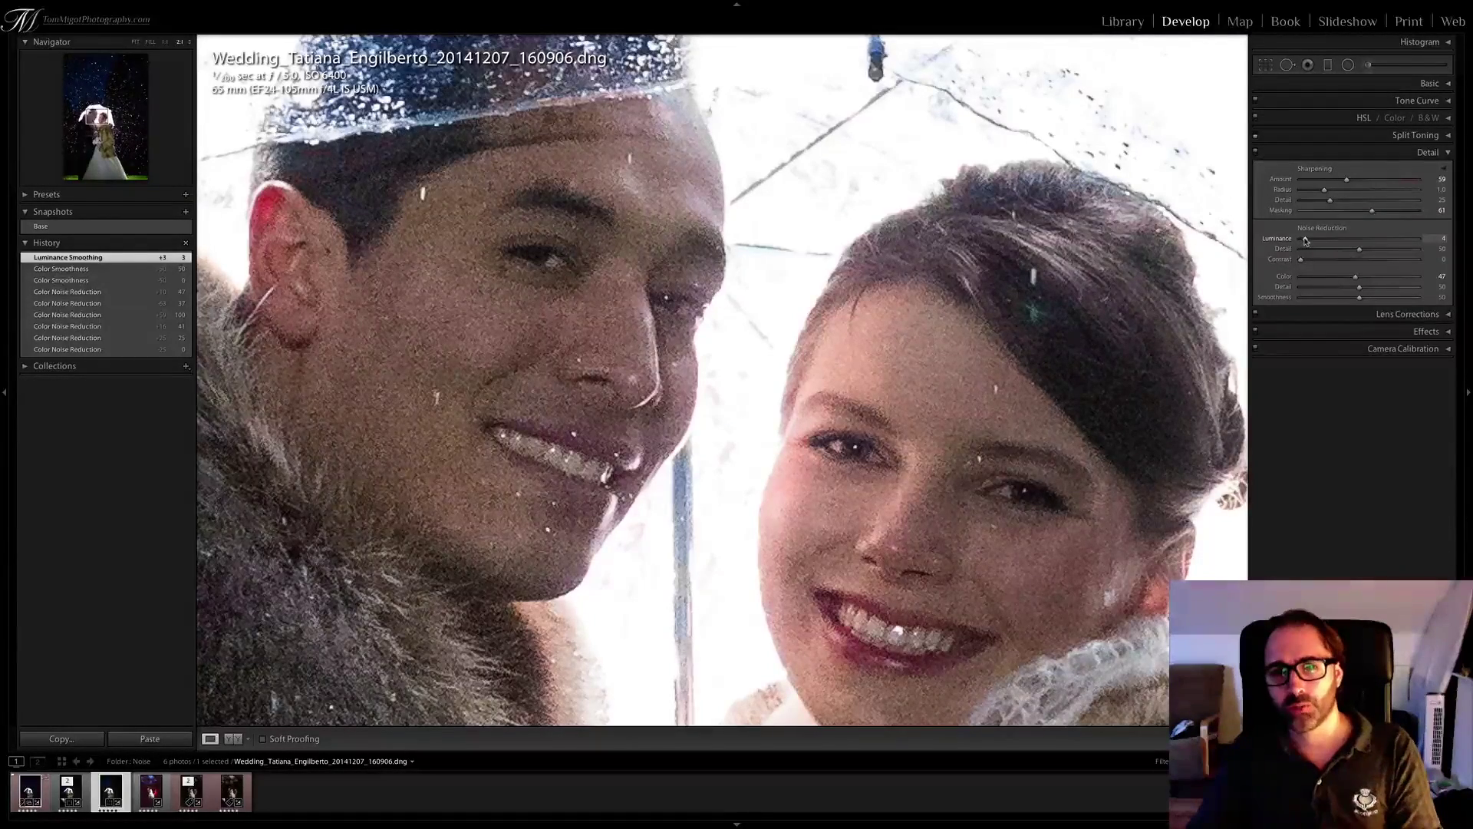
pyautogui.moveTo(1306, 241); pyautogui.dragTo(1441, 240)
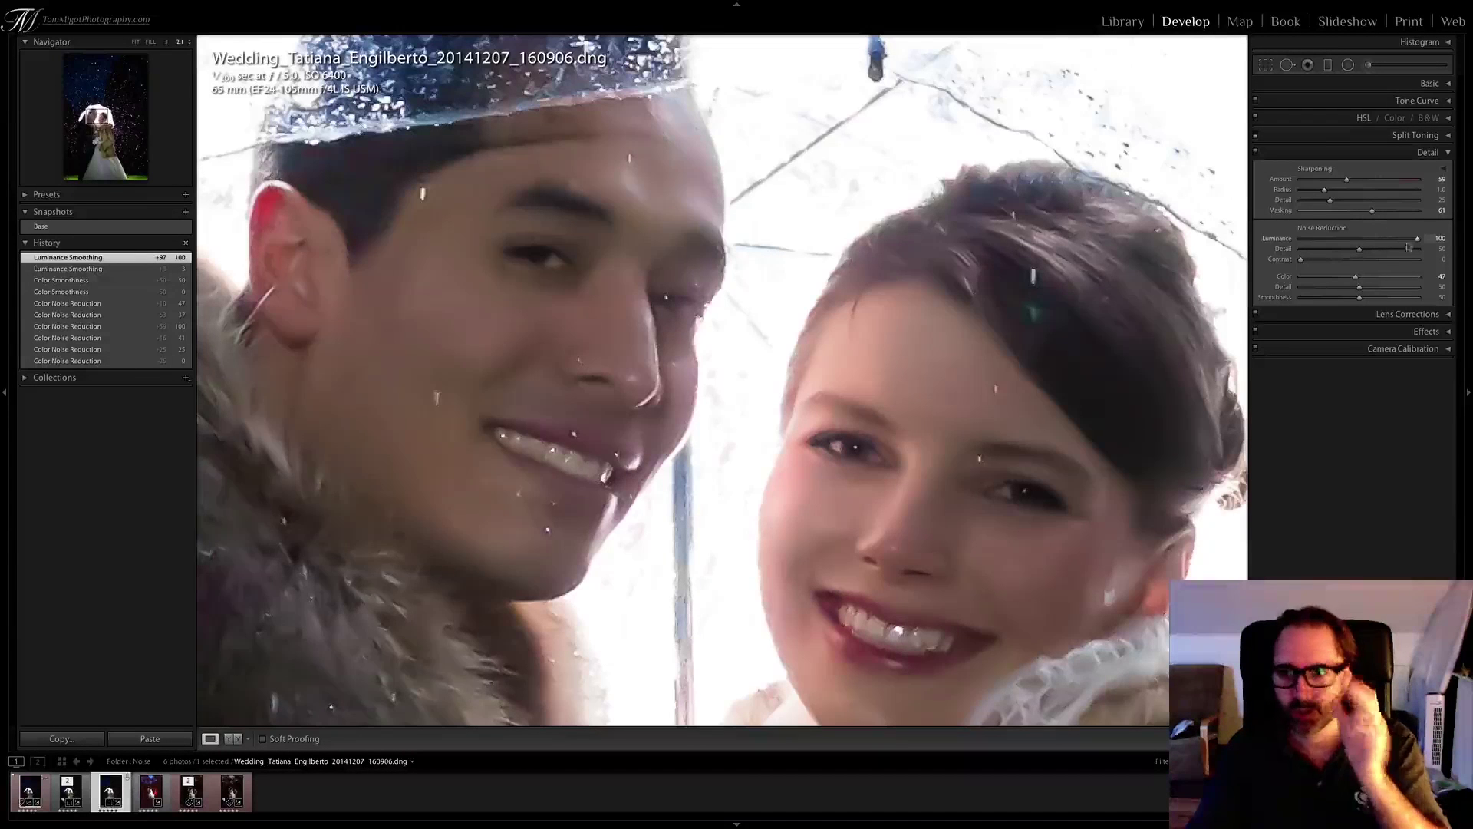
pyautogui.moveTo(1416, 241); pyautogui.dragTo(1314, 241)
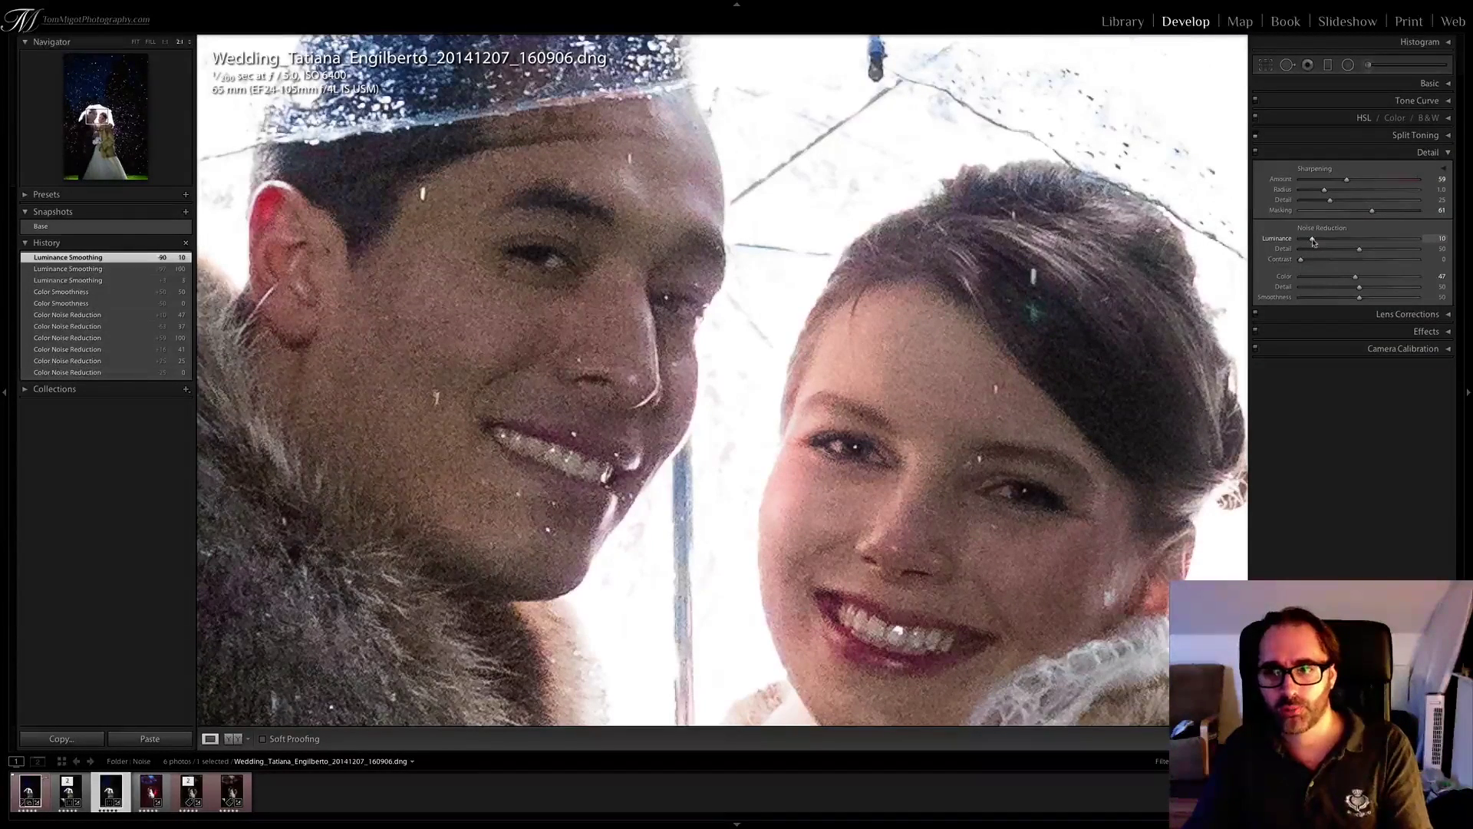
pyautogui.moveTo(1313, 241); pyautogui.dragTo(1357, 241)
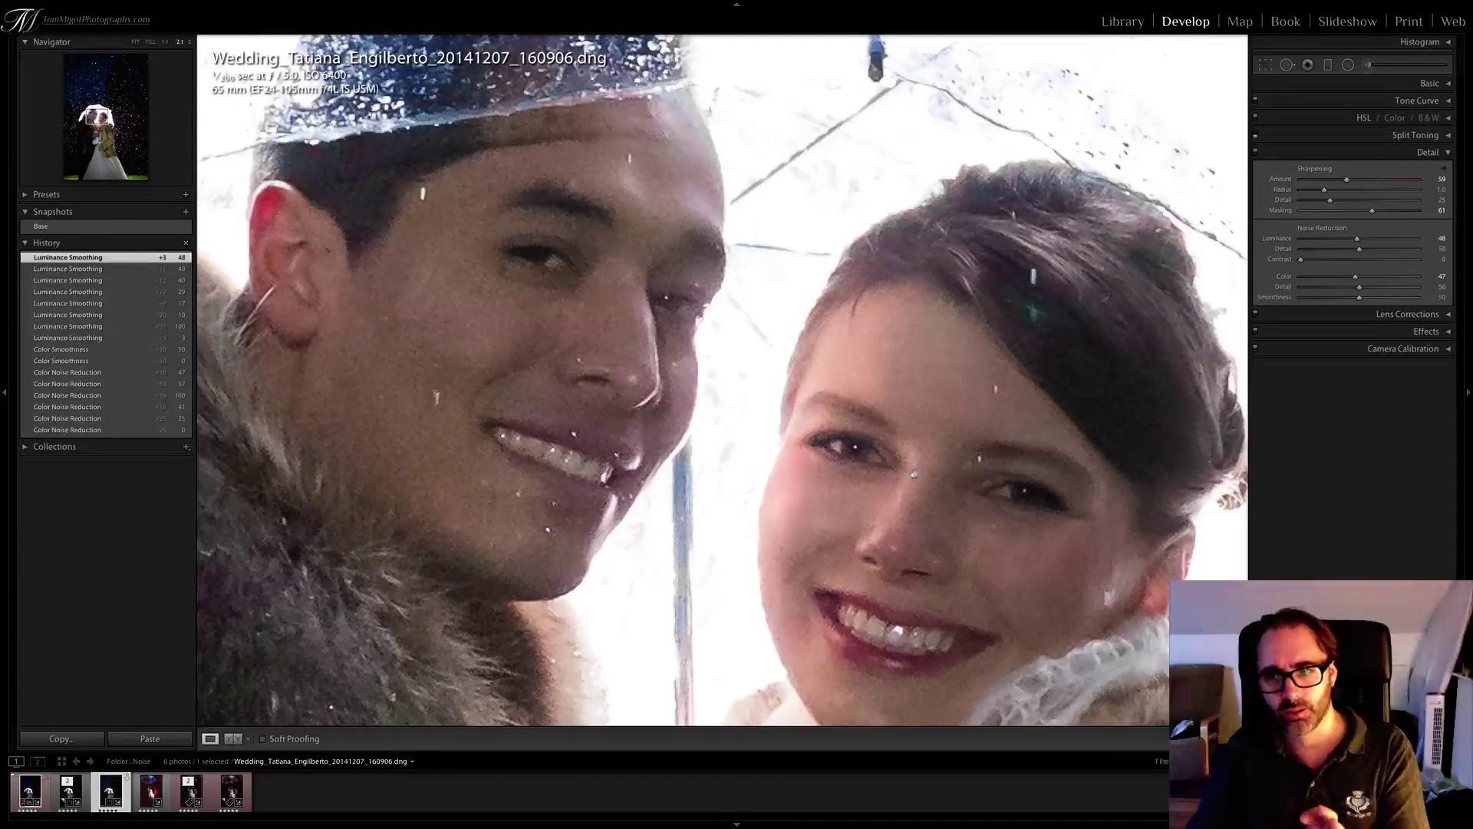
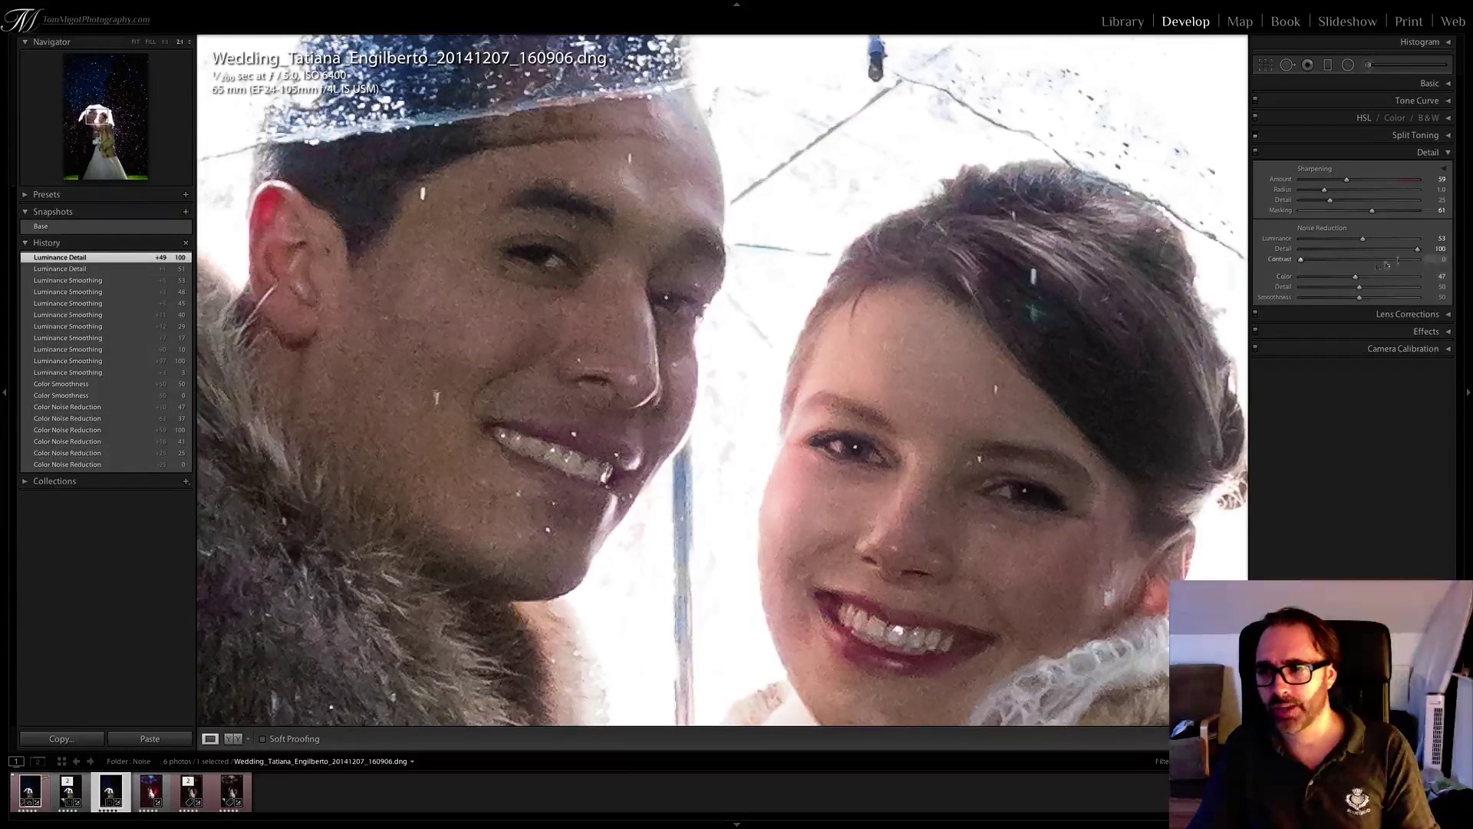
# Set the luminance noise reduction's detail to 54 and its contrast to 18
pyautogui.moveTo(1417, 250); pyautogui.dragTo(1361, 252)
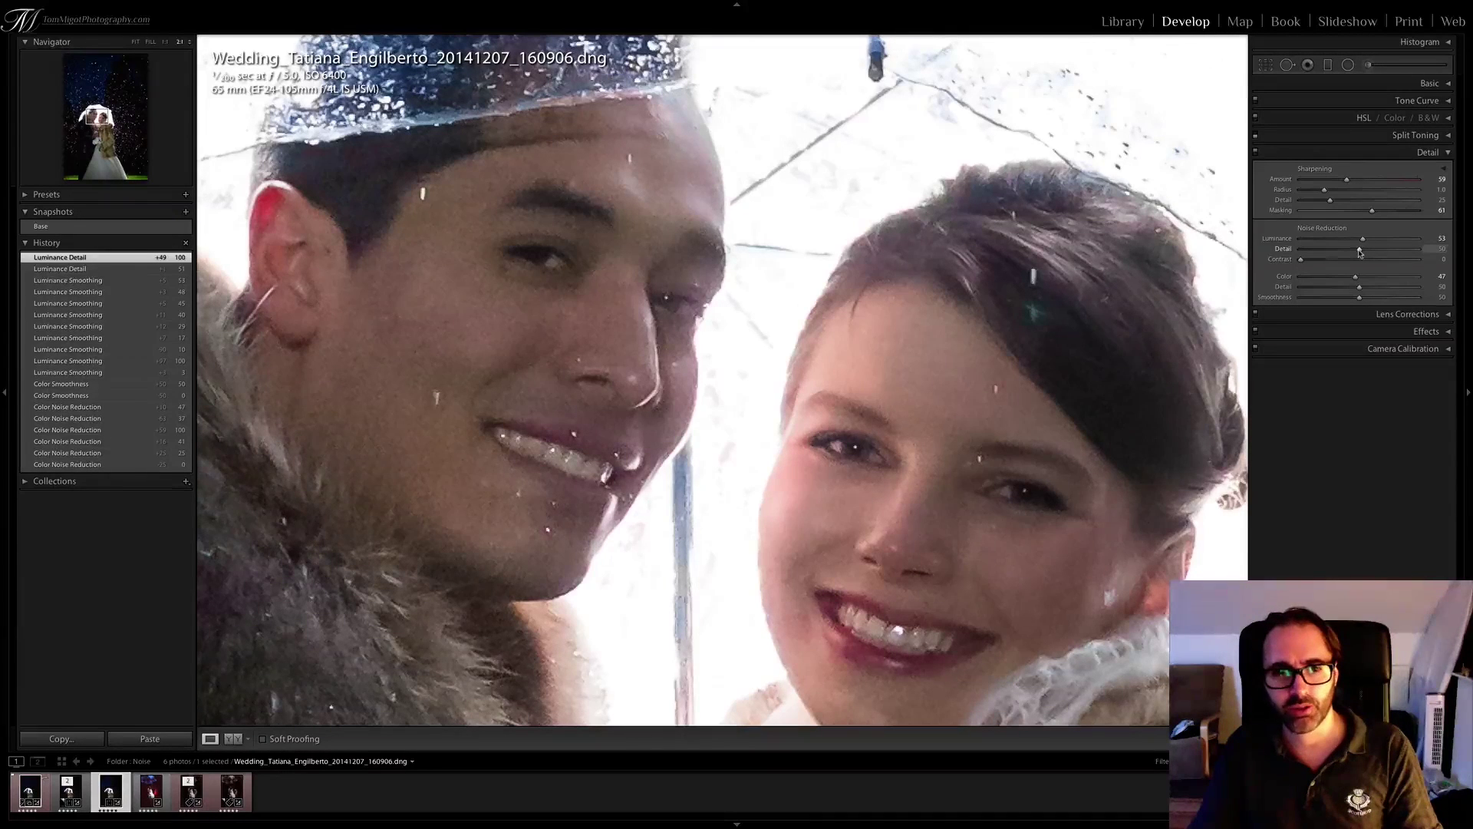
pyautogui.moveTo(1361, 251); pyautogui.dragTo(1364, 252)
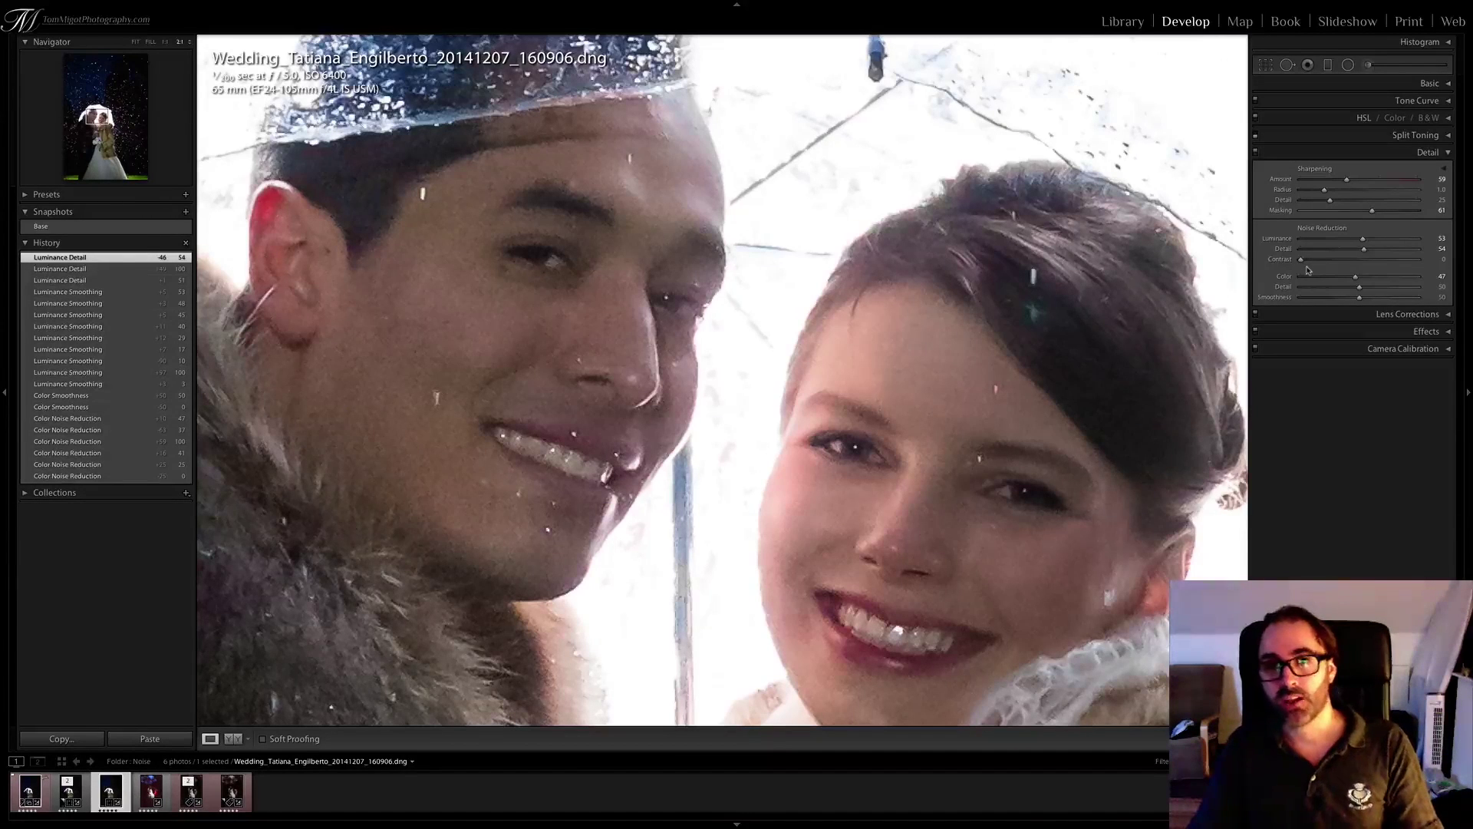
pyautogui.press('alt')
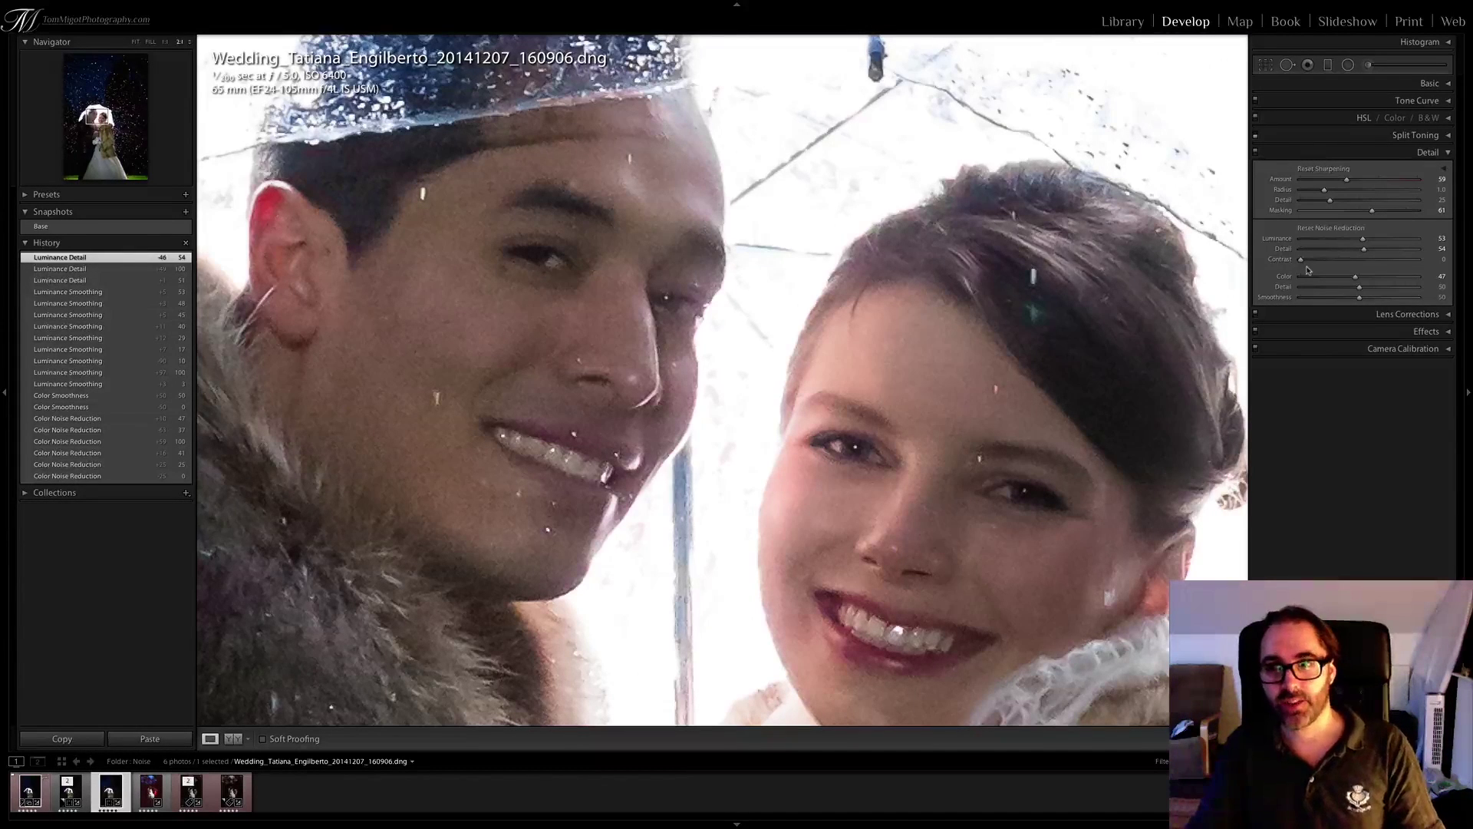
pyautogui.moveTo(1301, 262); pyautogui.dragTo(1323, 262)
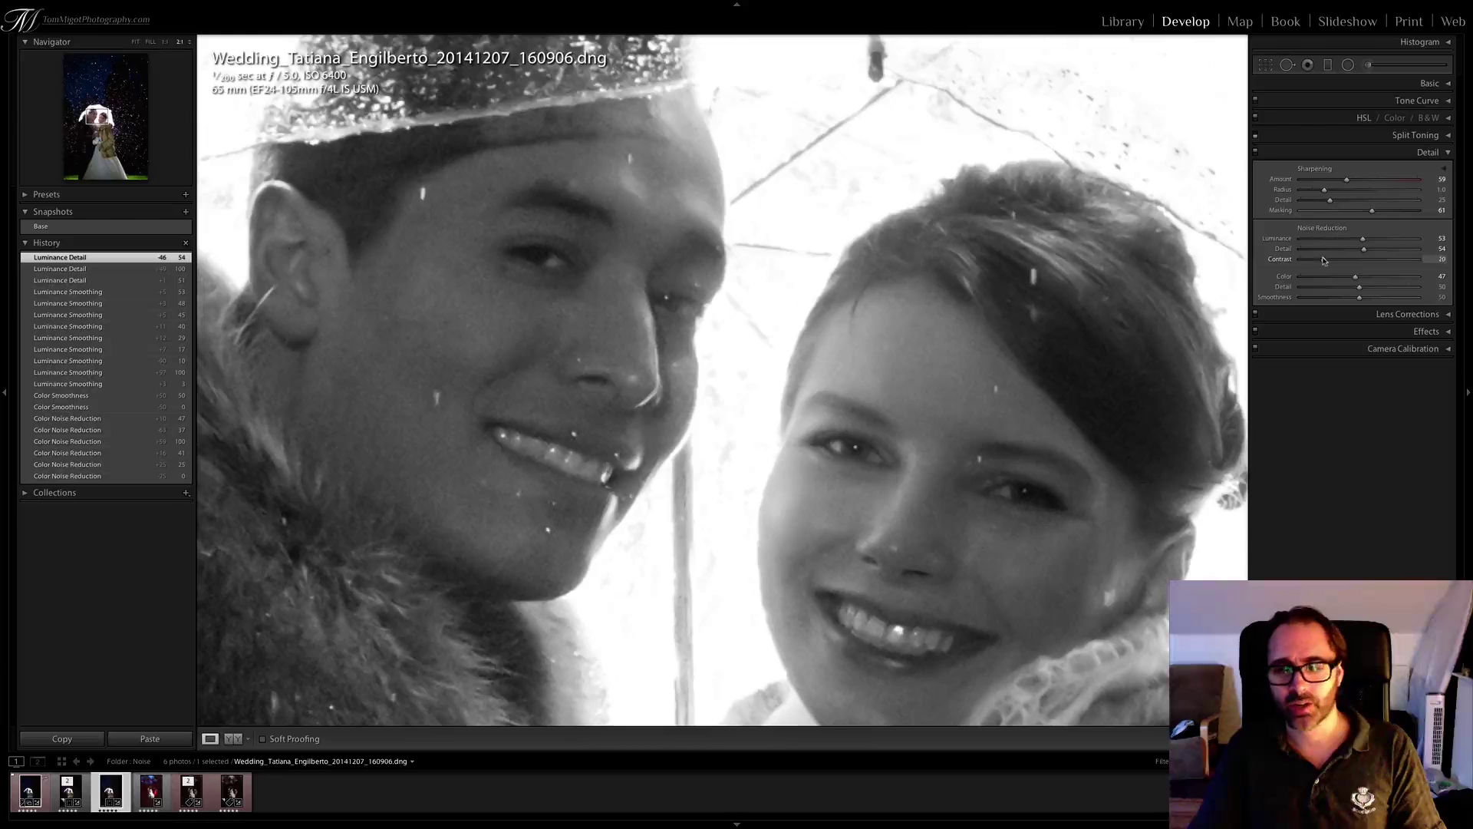
pyautogui.moveTo(1324, 261); pyautogui.dragTo(1321, 261)
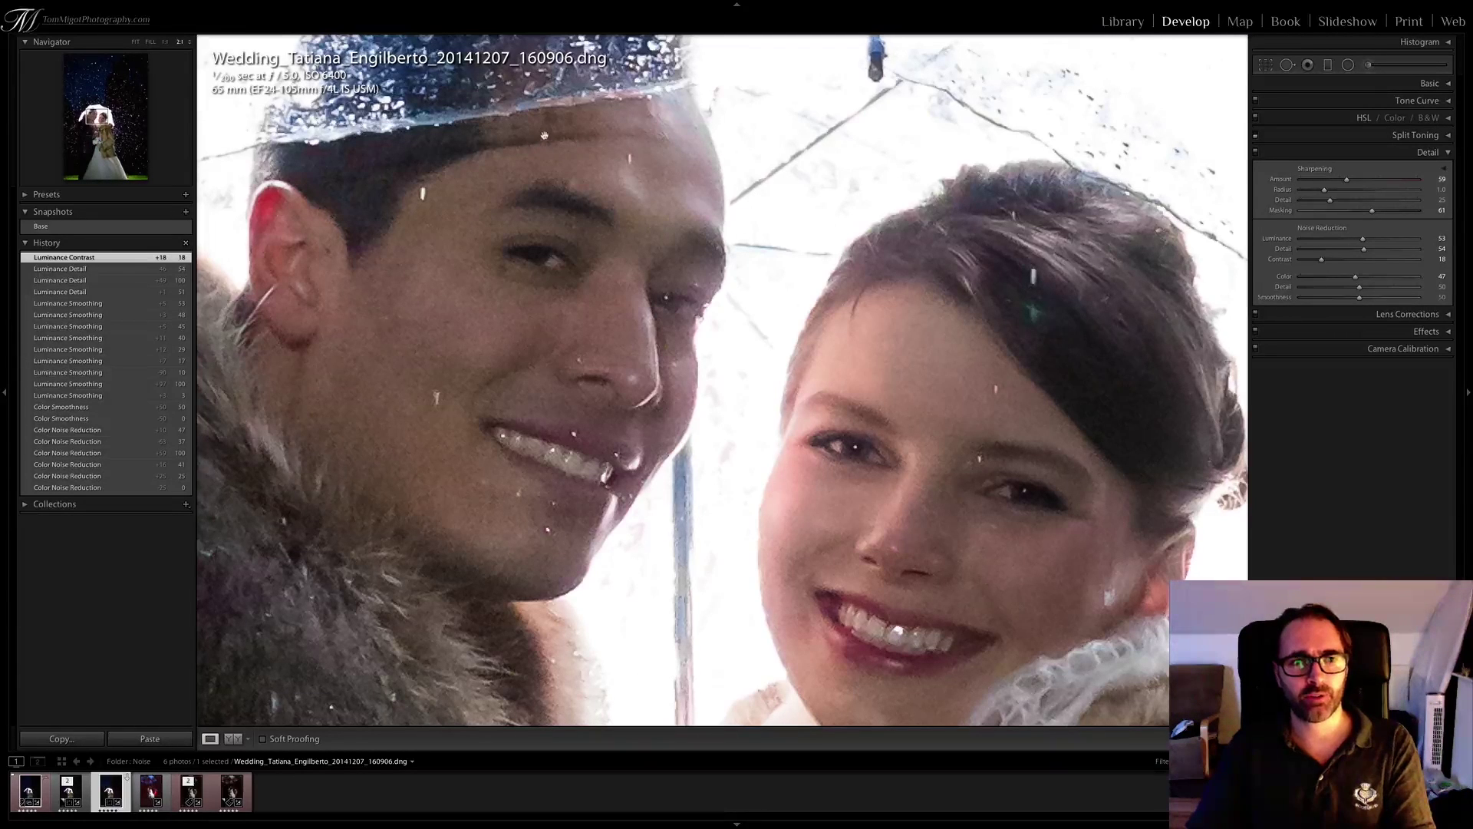
# Select the TIFF version together with the edited DNG and display the TIFF in the Library
pyautogui.click(166, 43)
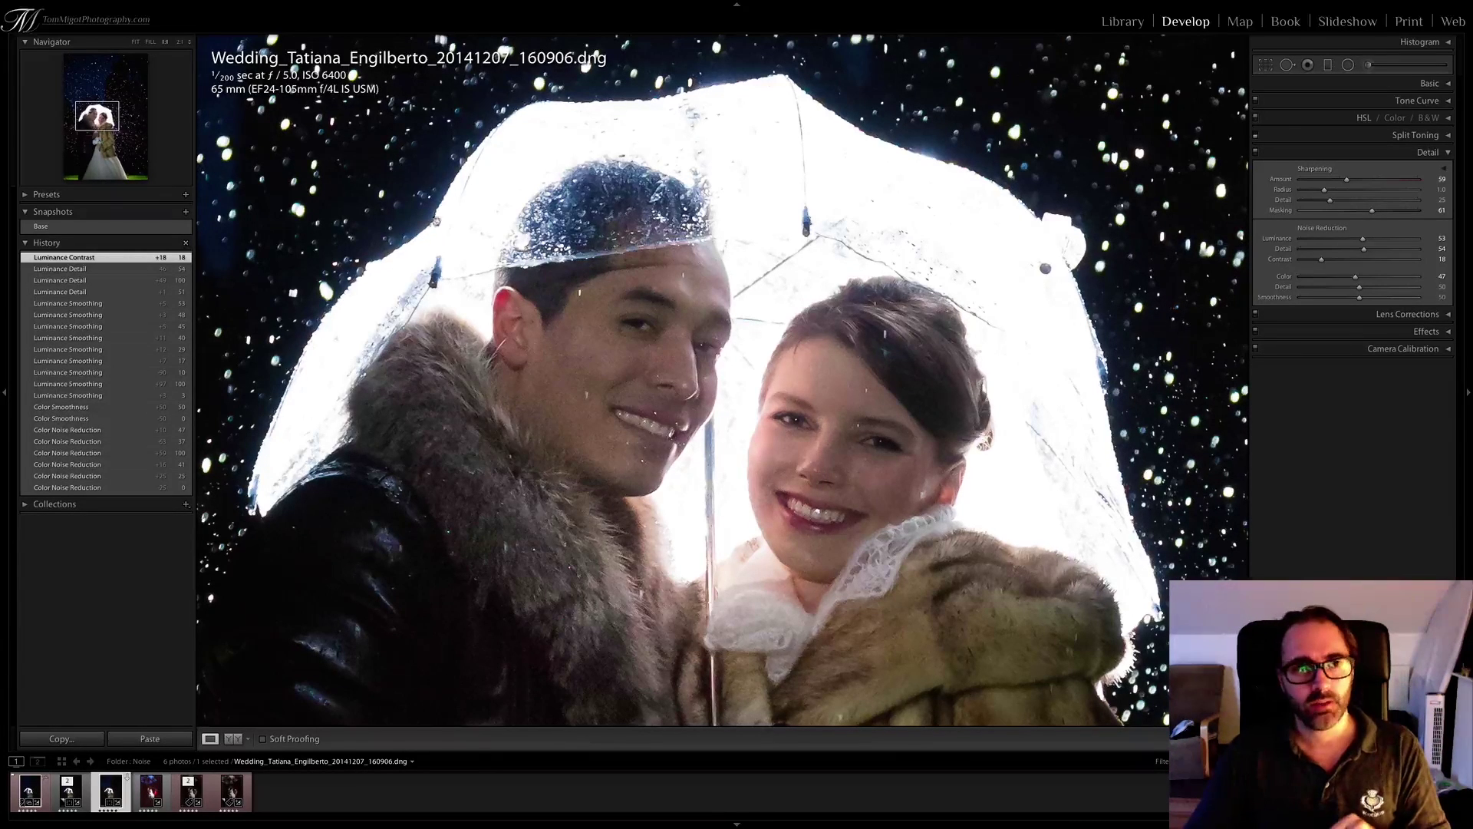
pyautogui.click(136, 43)
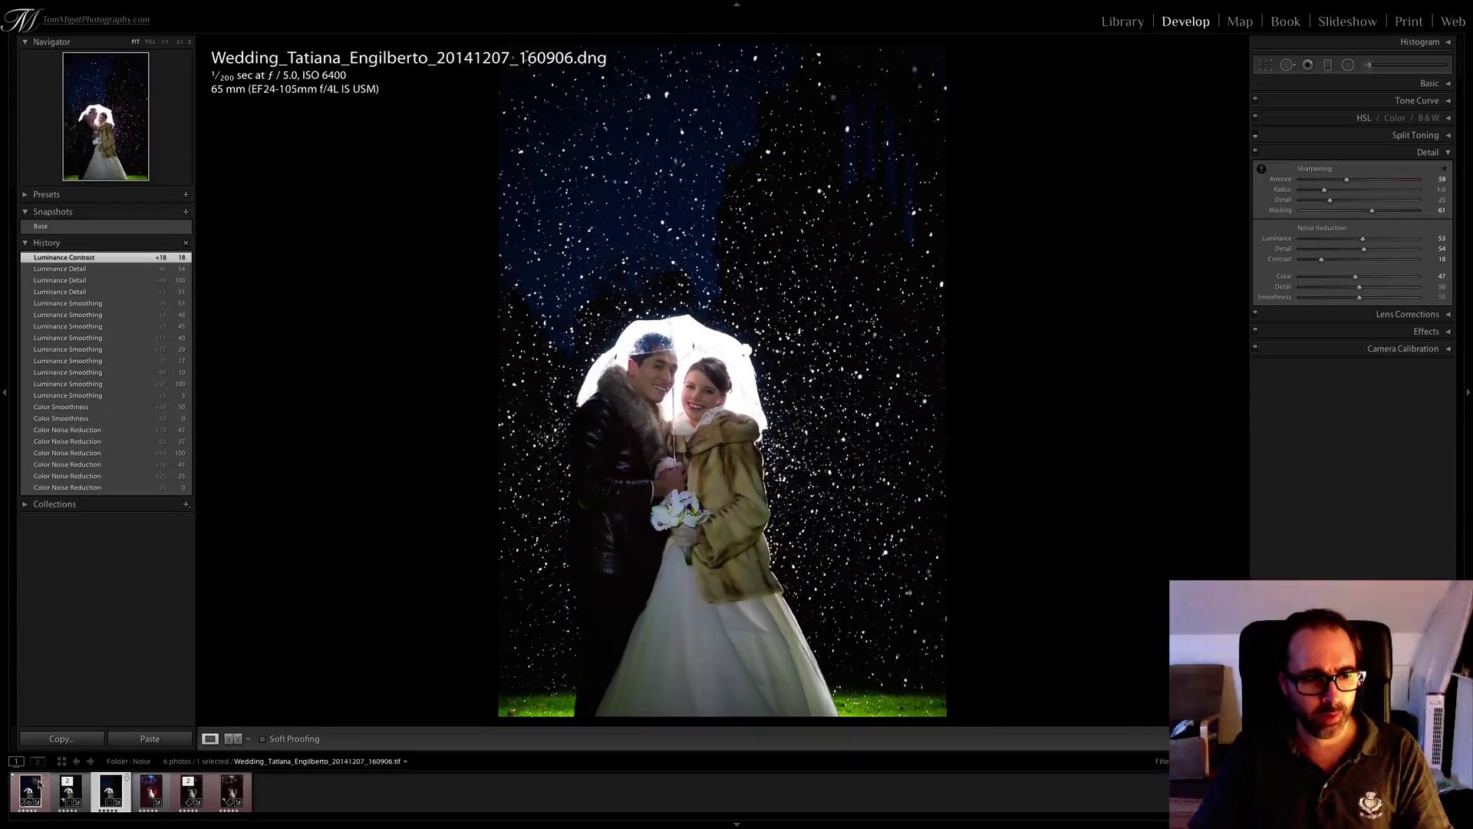
pyautogui.keyDown('super'); pyautogui.click(43, 793); pyautogui.keyUp('super')
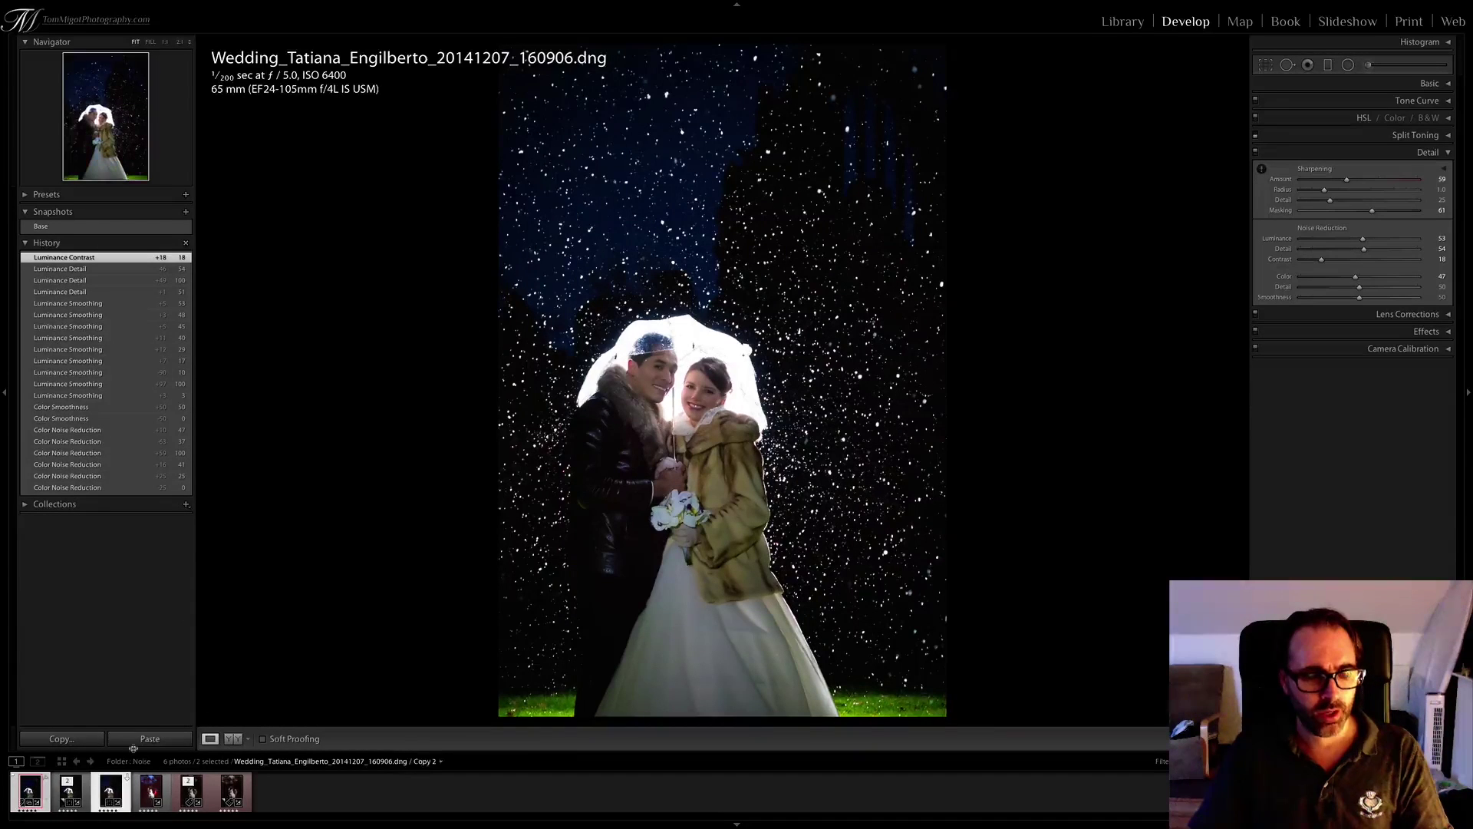
pyautogui.click(61, 760)
pyautogui.click(299, 151)
pyautogui.doubleClick(298, 151)
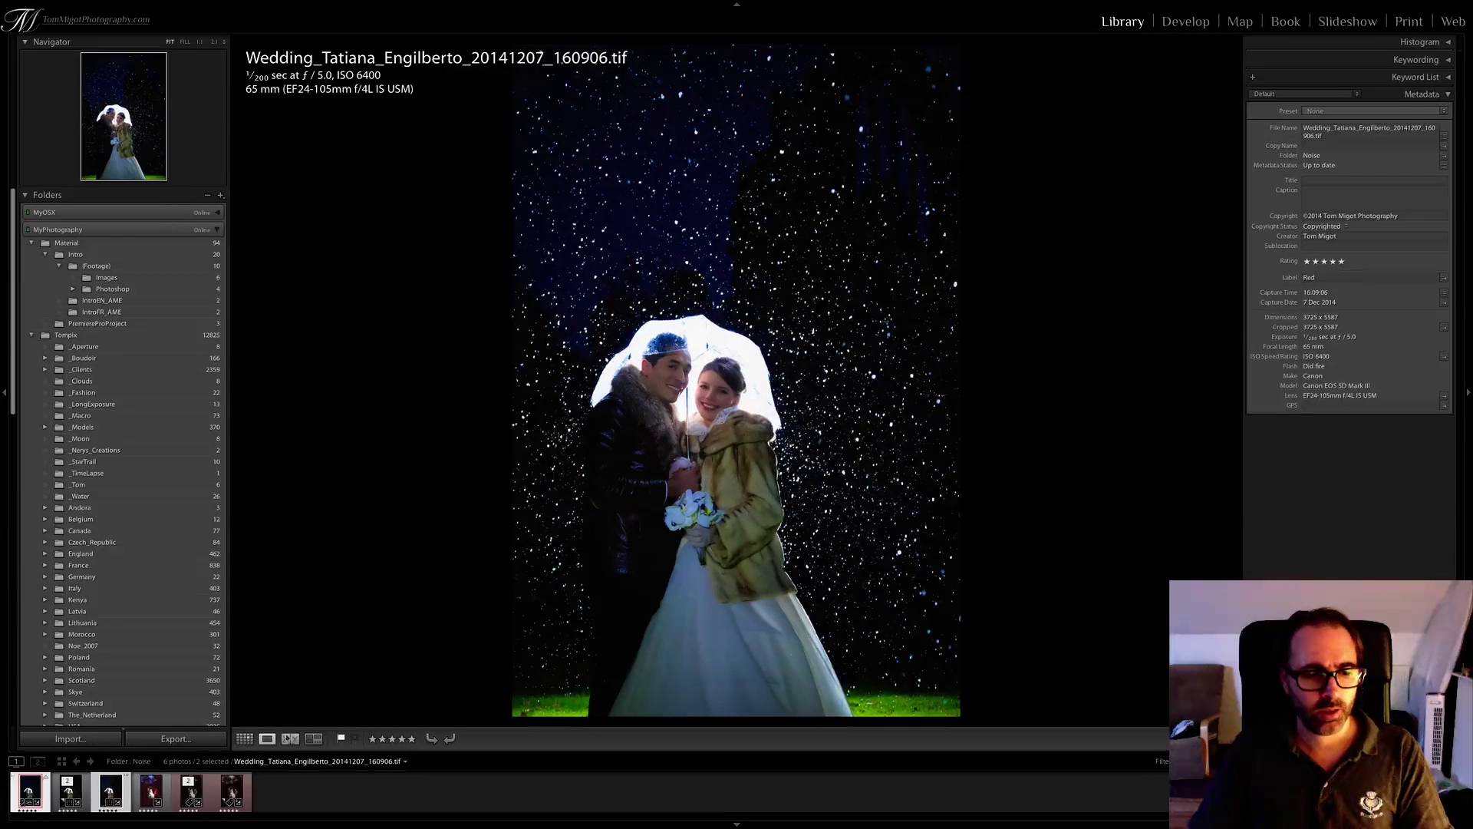
# Compare the TIFF and the edited DNG side by side, zoomed in on the couple's faces, and swap their positions
pyautogui.click(290, 739)
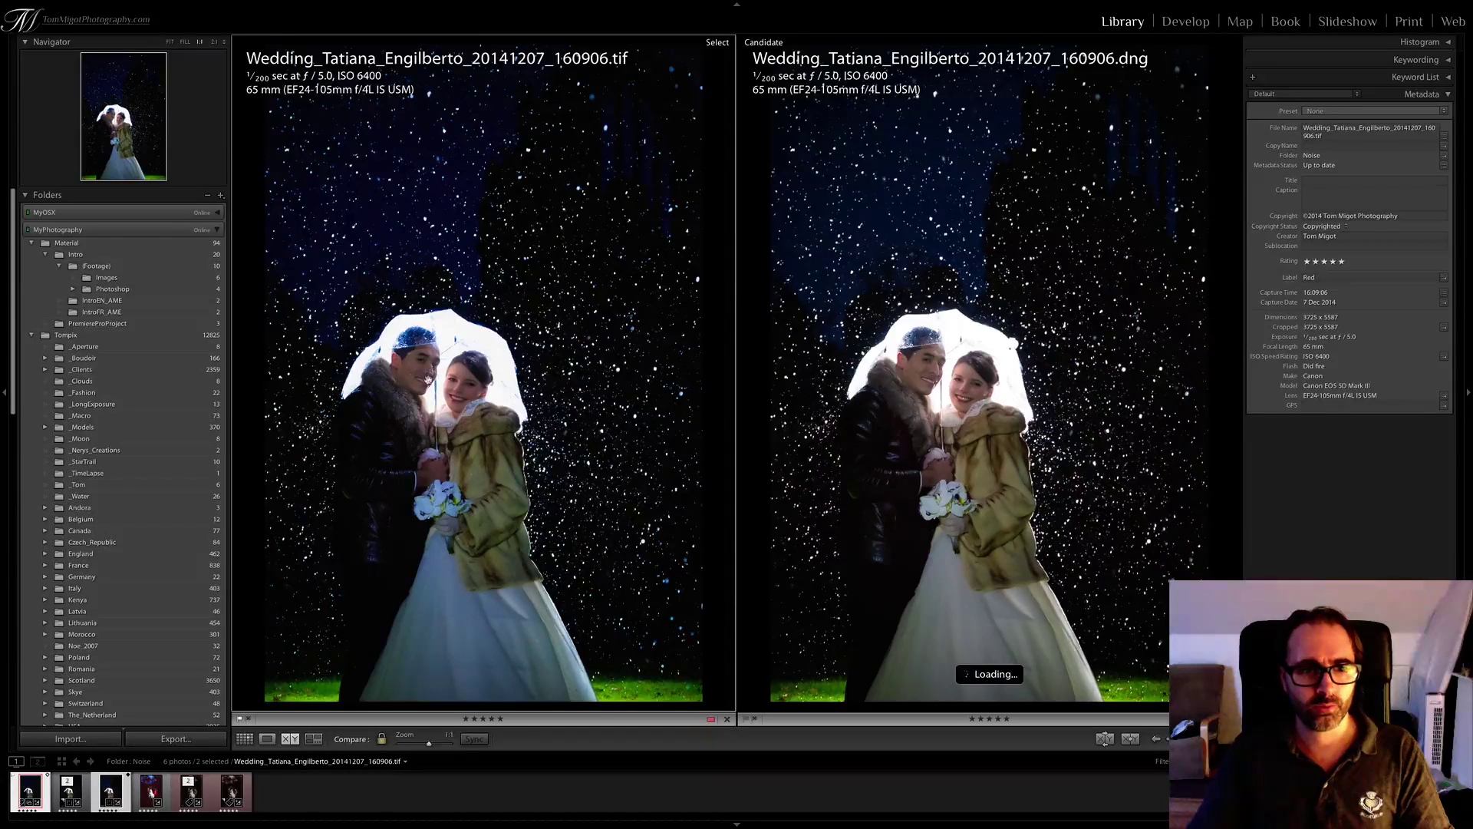
pyautogui.click(404, 381)
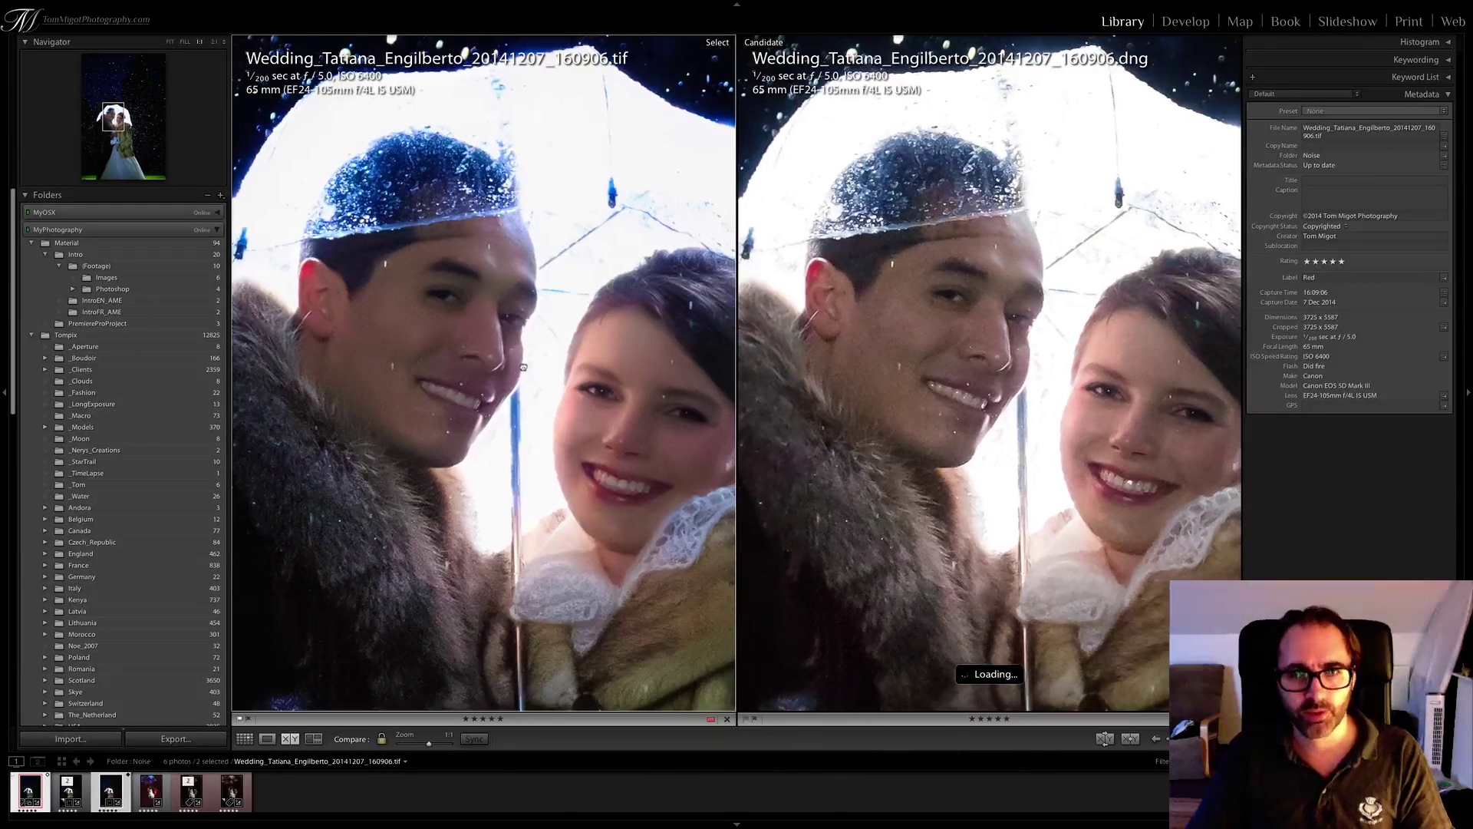
pyautogui.click(1105, 739)
pyautogui.click(1106, 739)
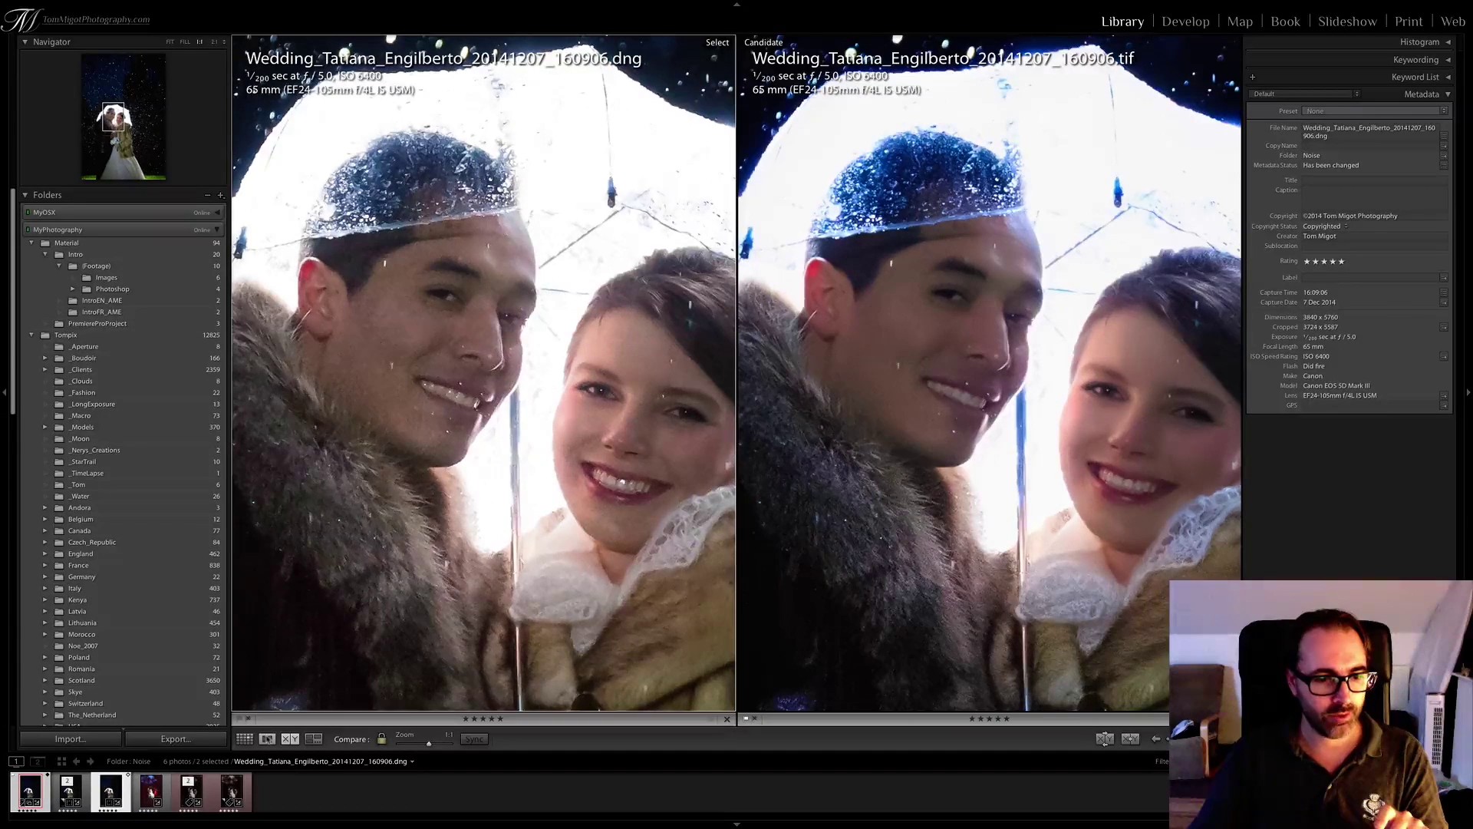
# Display the edited ISO 6400 DNG alone, open it in the Develop module and apply its Base snapshot
pyautogui.click(267, 738)
pyautogui.click(126, 796)
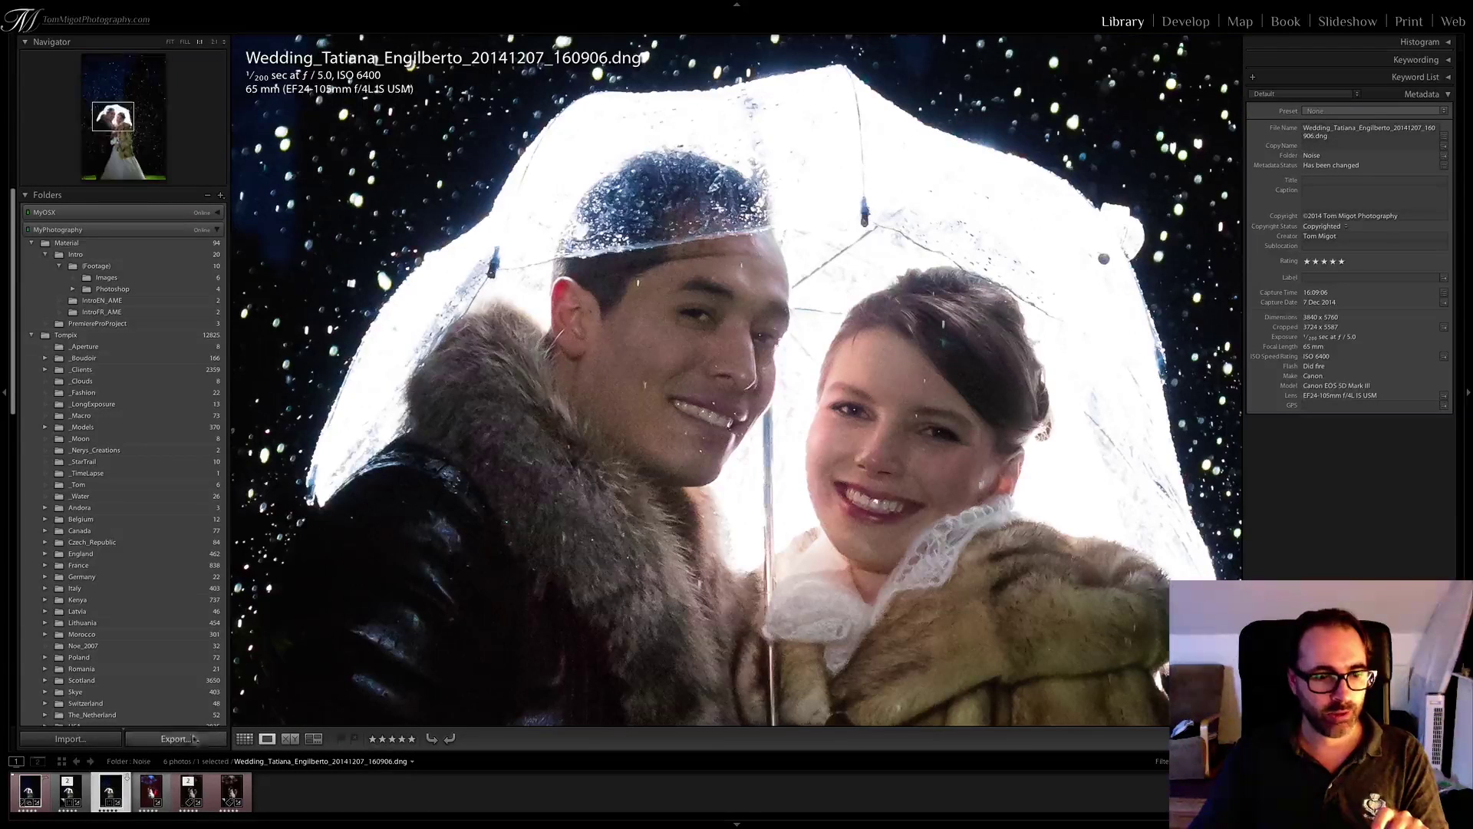
pyautogui.click(1185, 21)
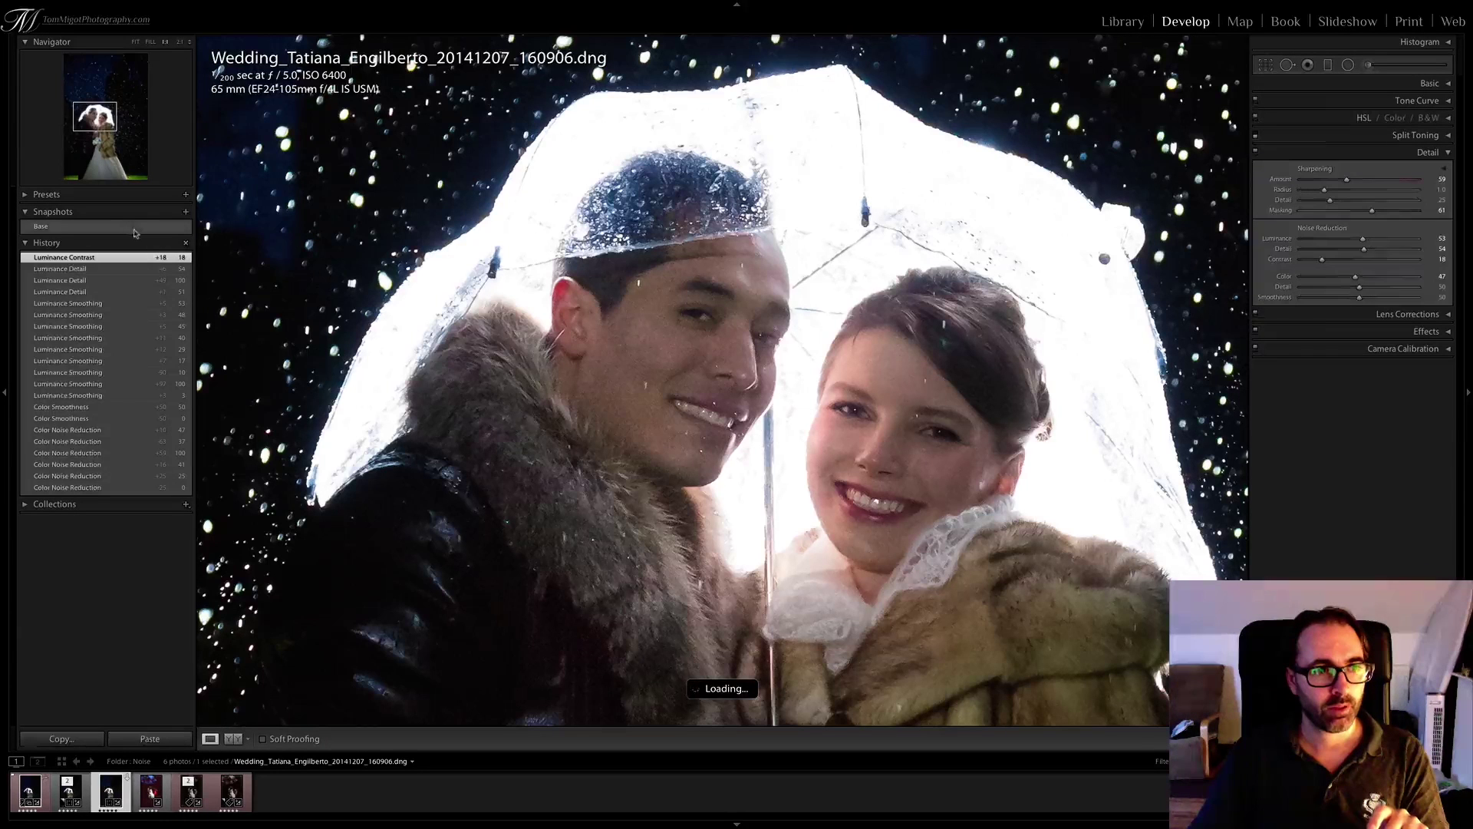
pyautogui.click(129, 227)
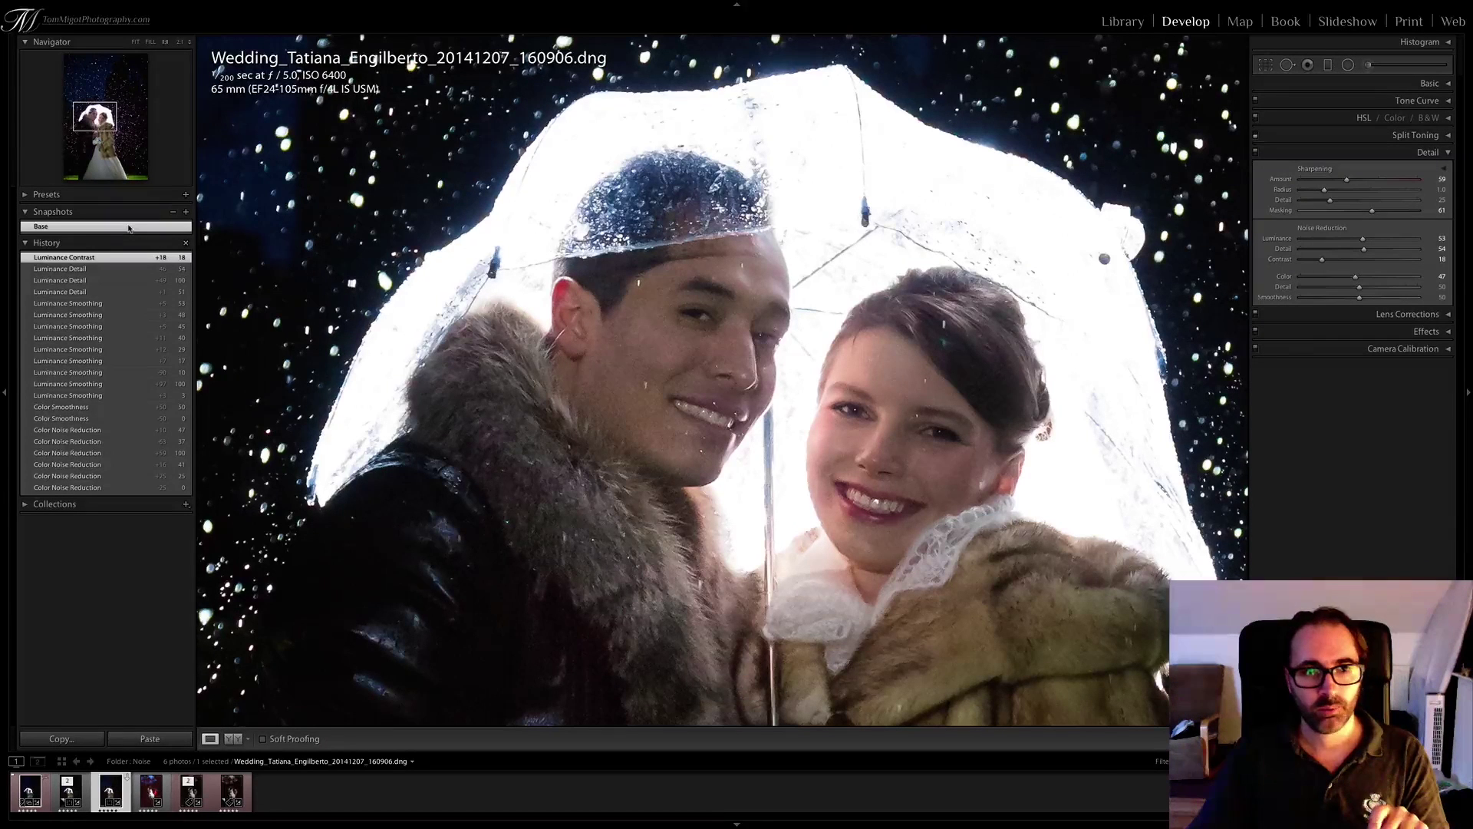
pyautogui.click(106, 227)
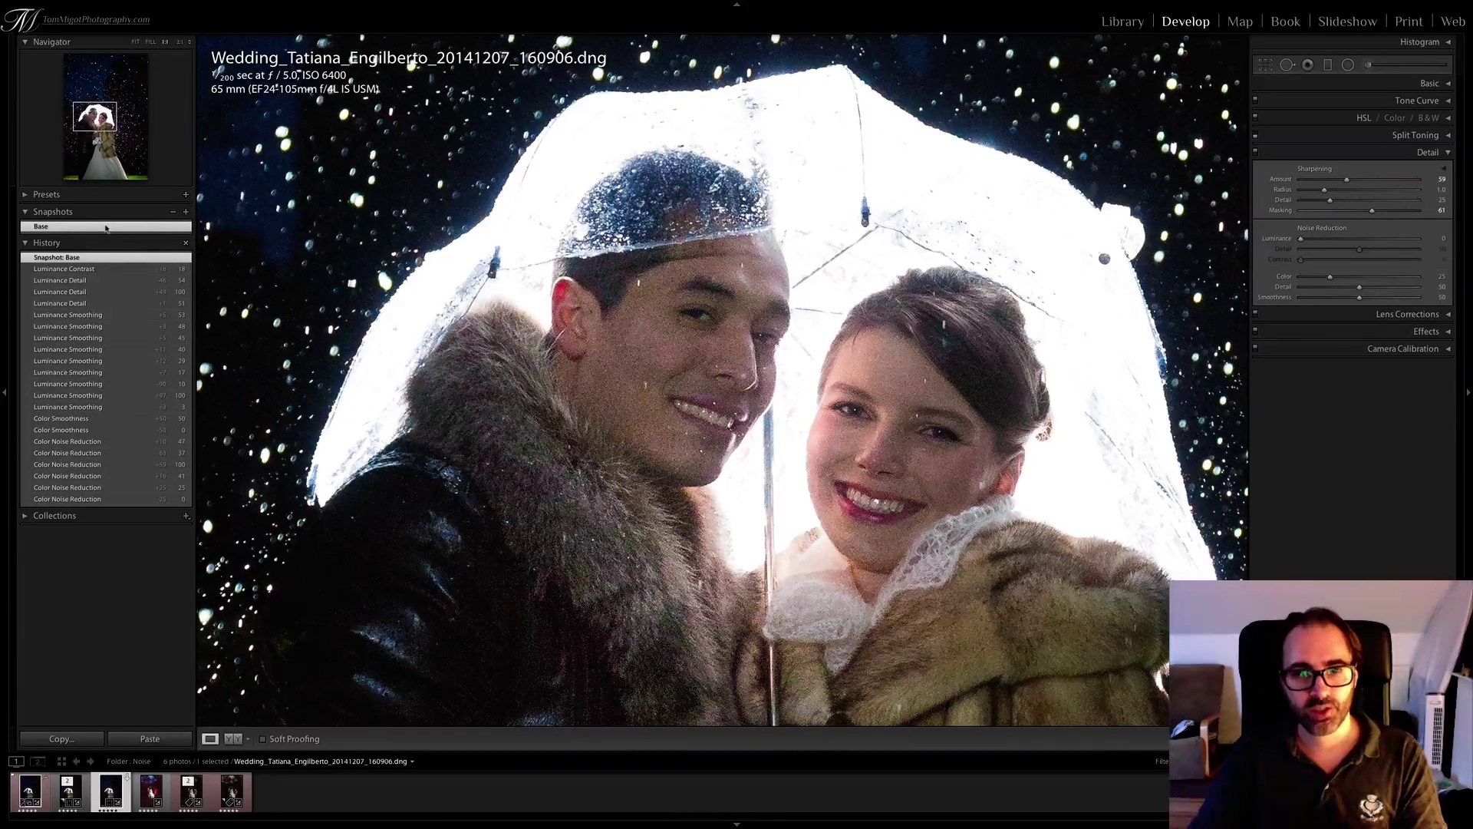
# Compare the Luminance Contrast history state with the Base snapshot state, return to Base and show the whole photo
pyautogui.click(75, 270)
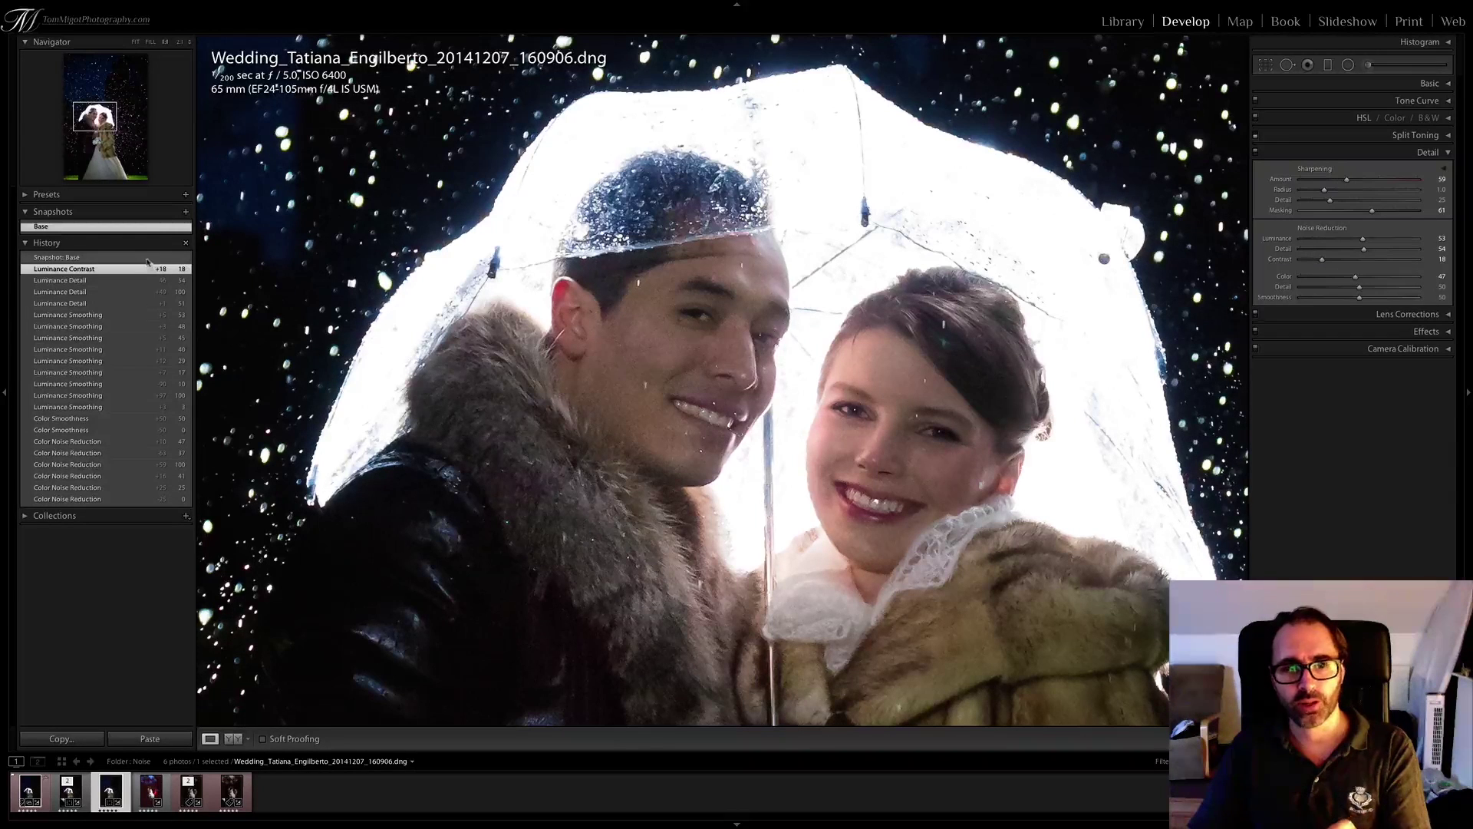
pyautogui.click(114, 257)
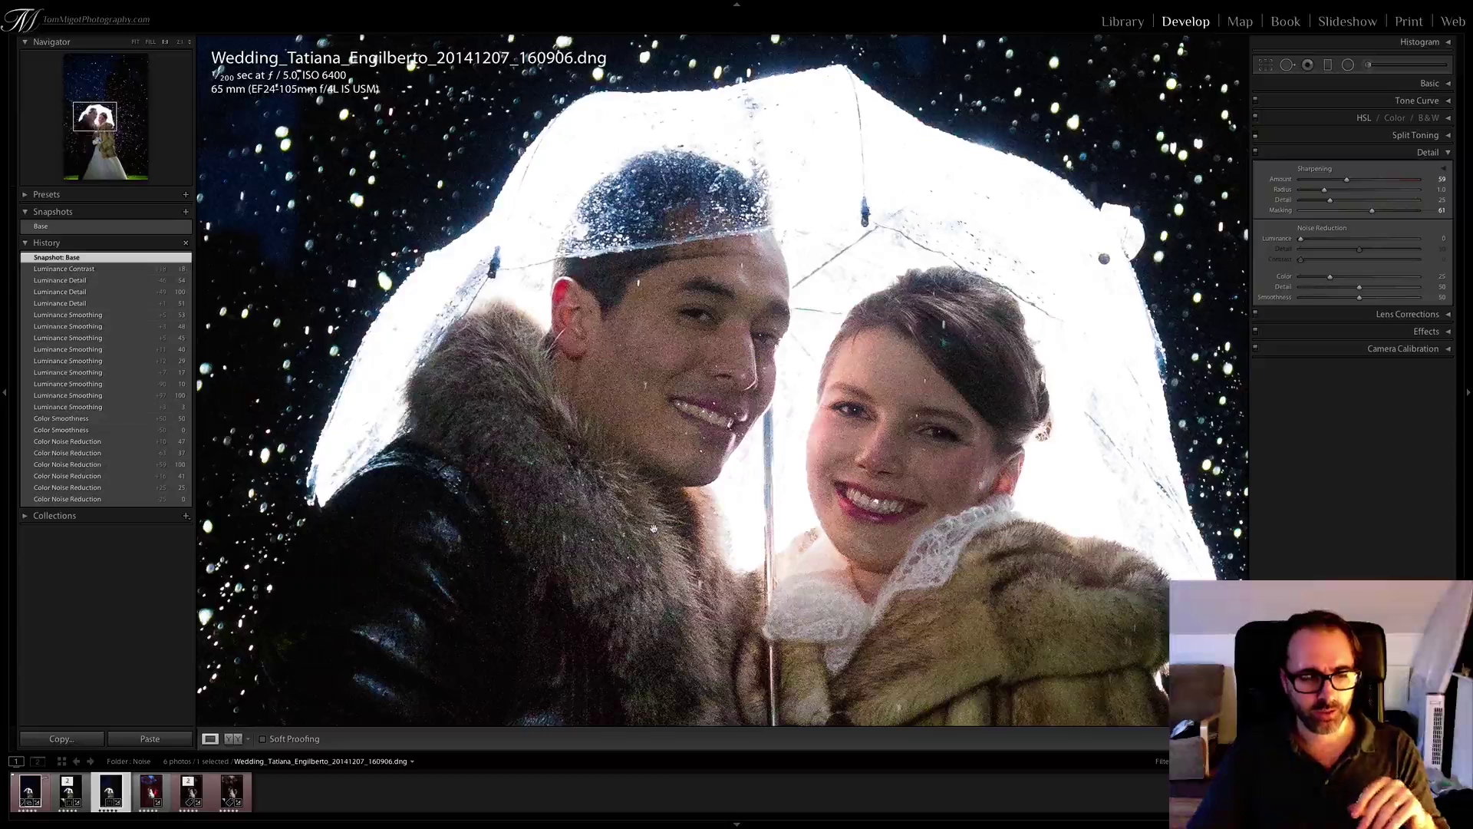
pyautogui.click(572, 503)
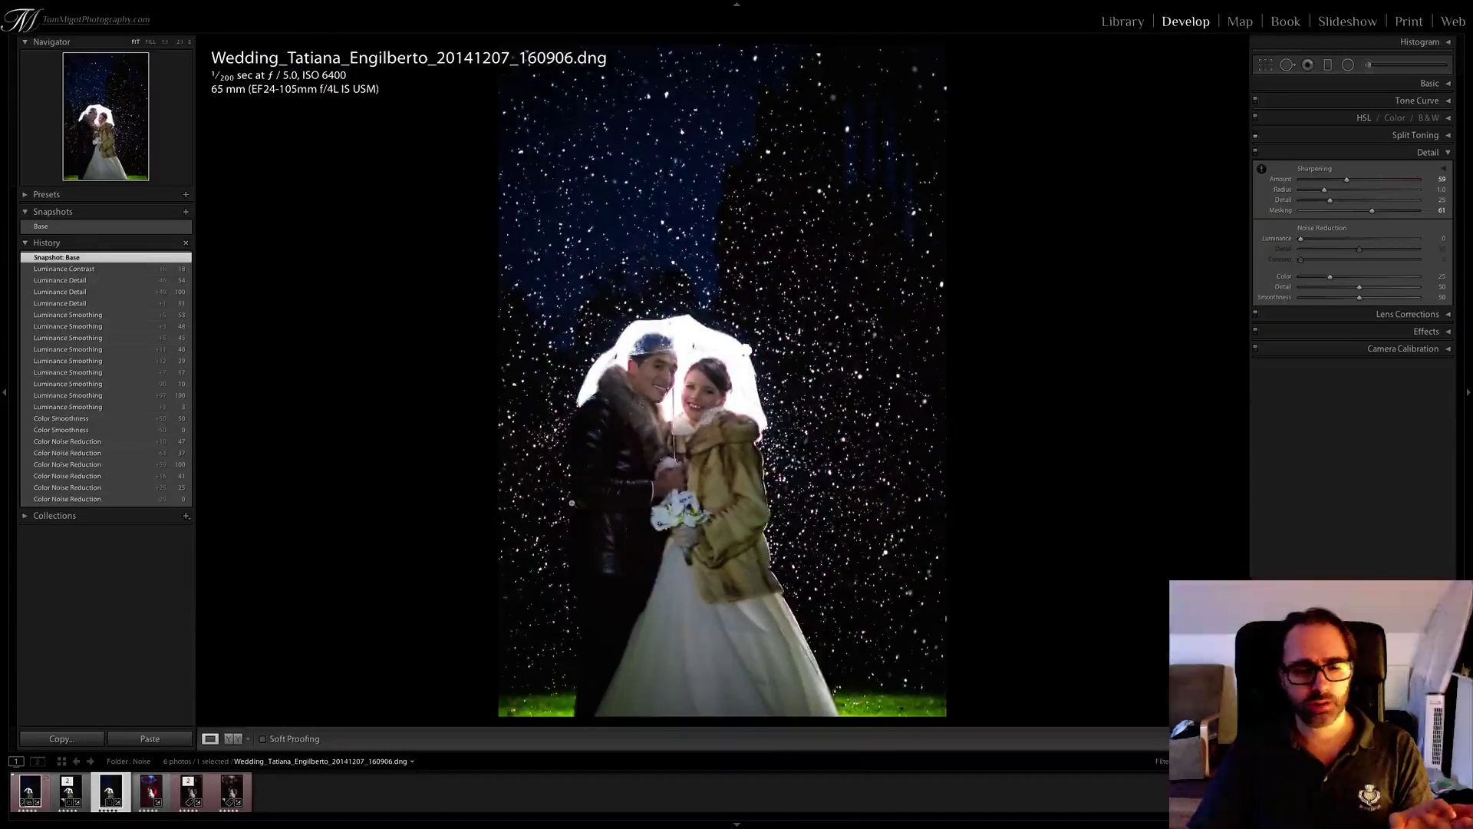
# On the color ISO 102400 photo, try color noise reduction at 100 and 1, and reset it to 25
pyautogui.click(151, 791)
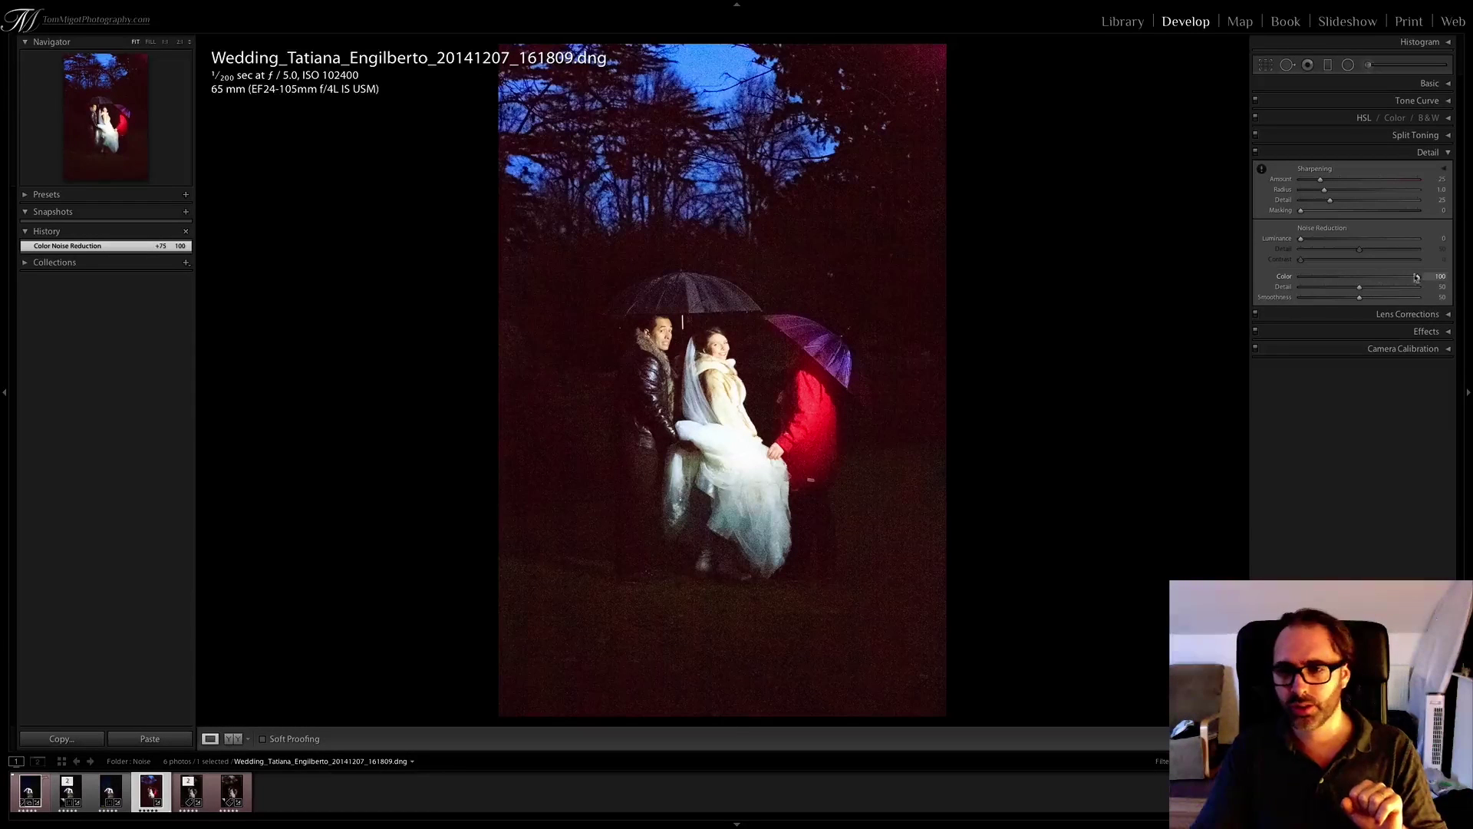
pyautogui.moveTo(1417, 279); pyautogui.dragTo(1302, 279)
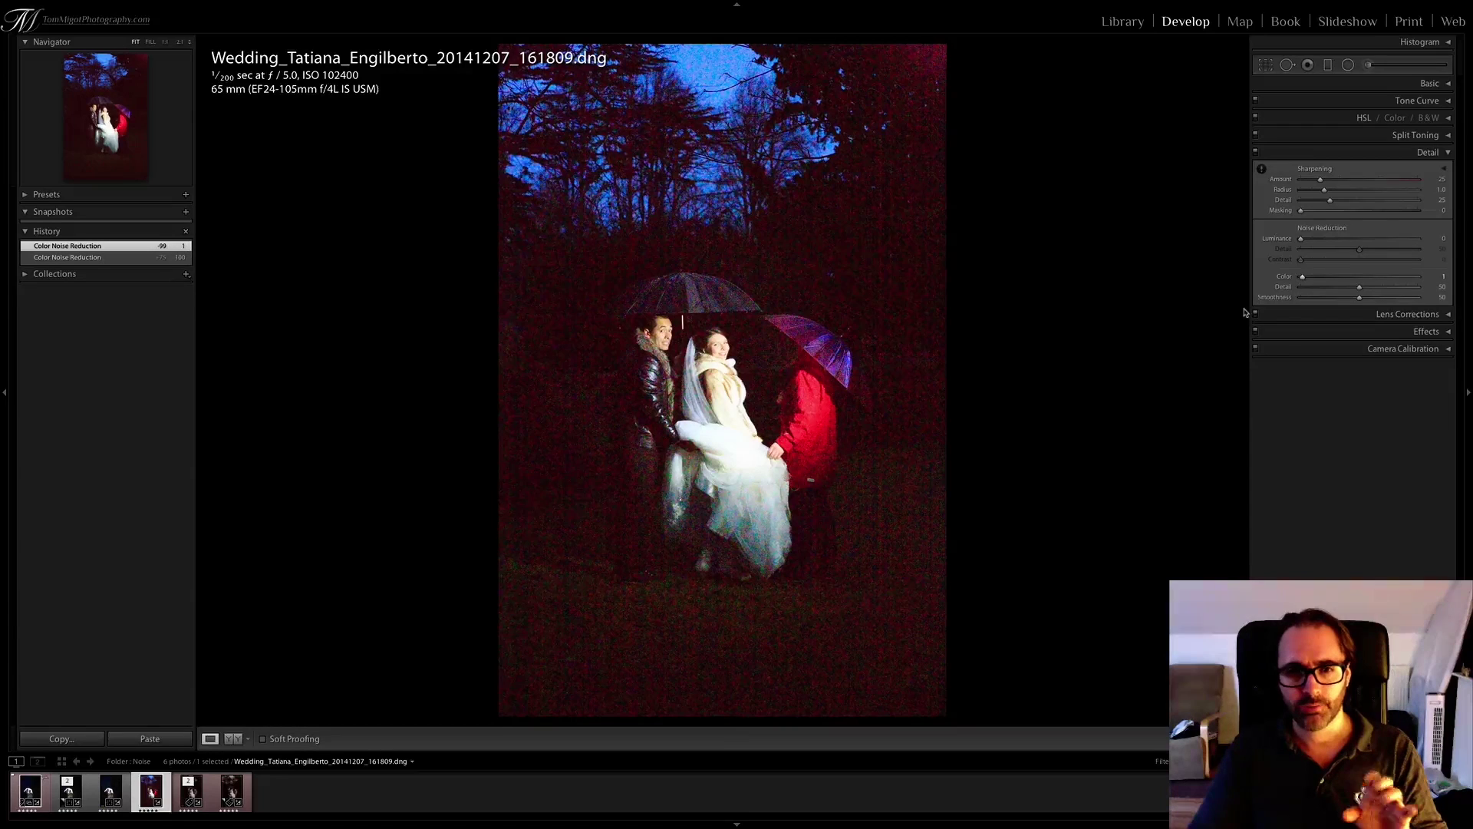
pyautogui.doubleClick(1283, 280)
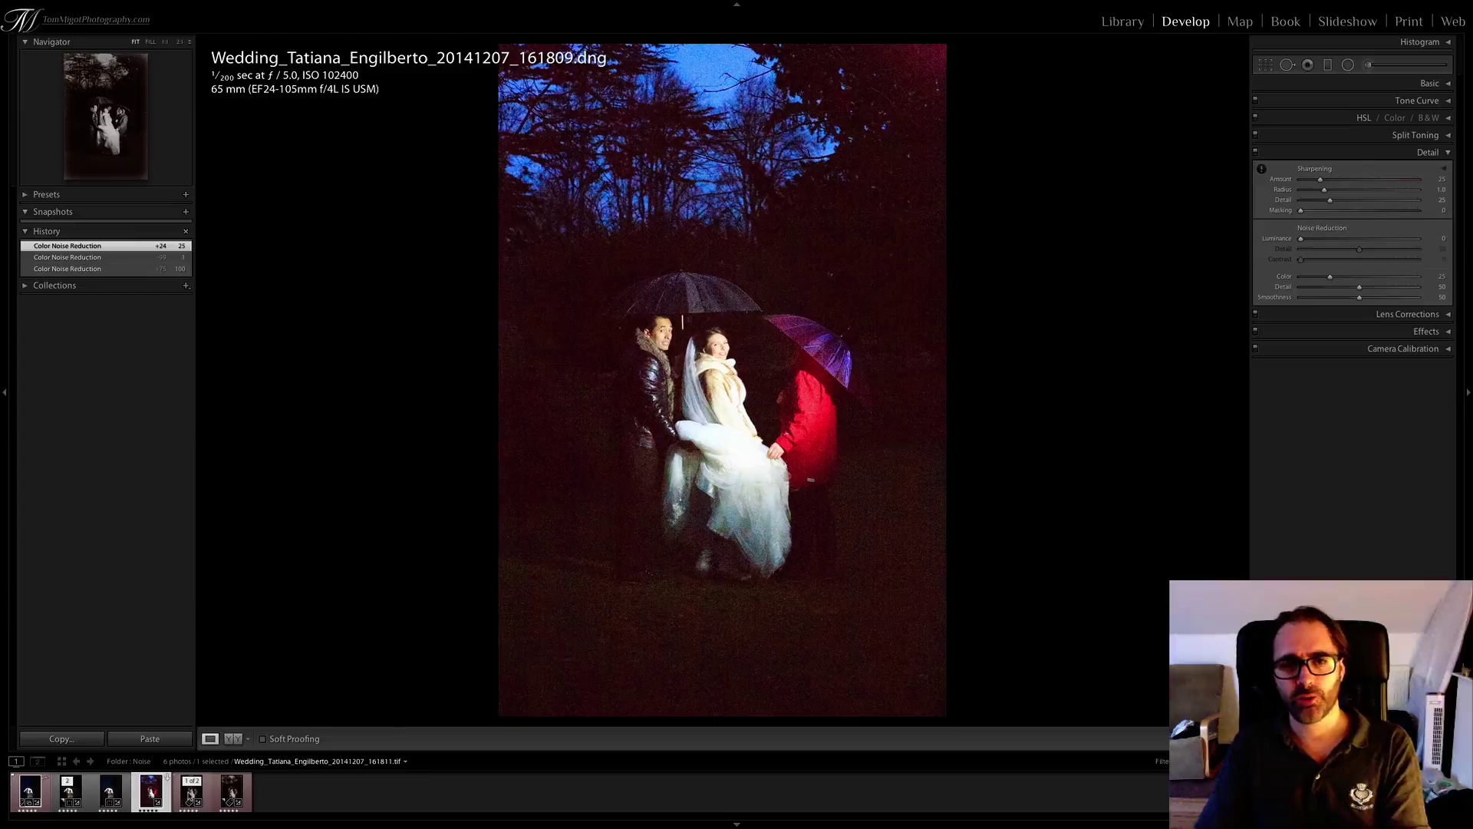
# View the black-and-white ISO 102400 TIFF and return to the ISO 6400 umbrella DNG
pyautogui.click(192, 792)
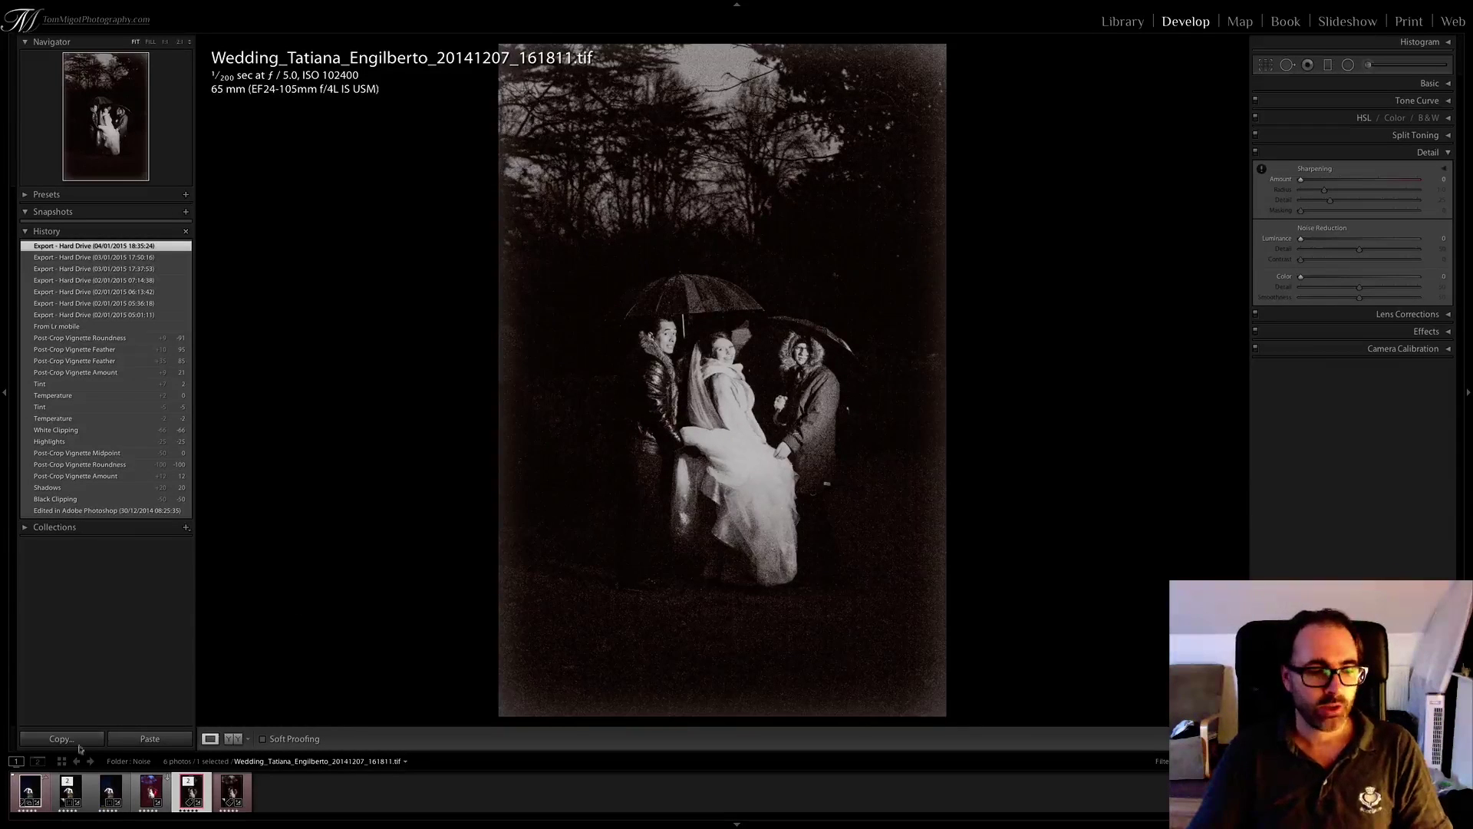
pyautogui.click(106, 795)
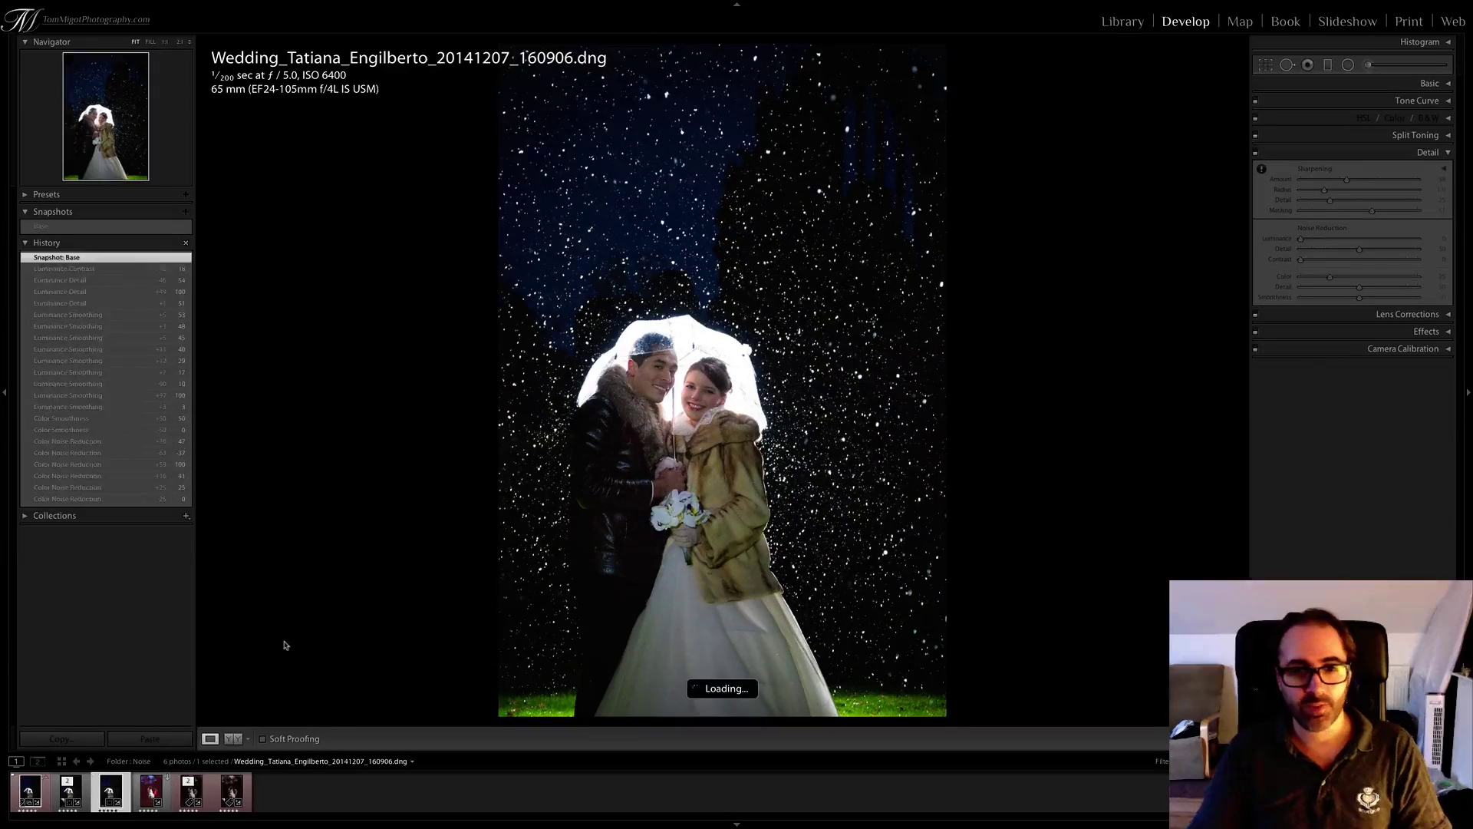